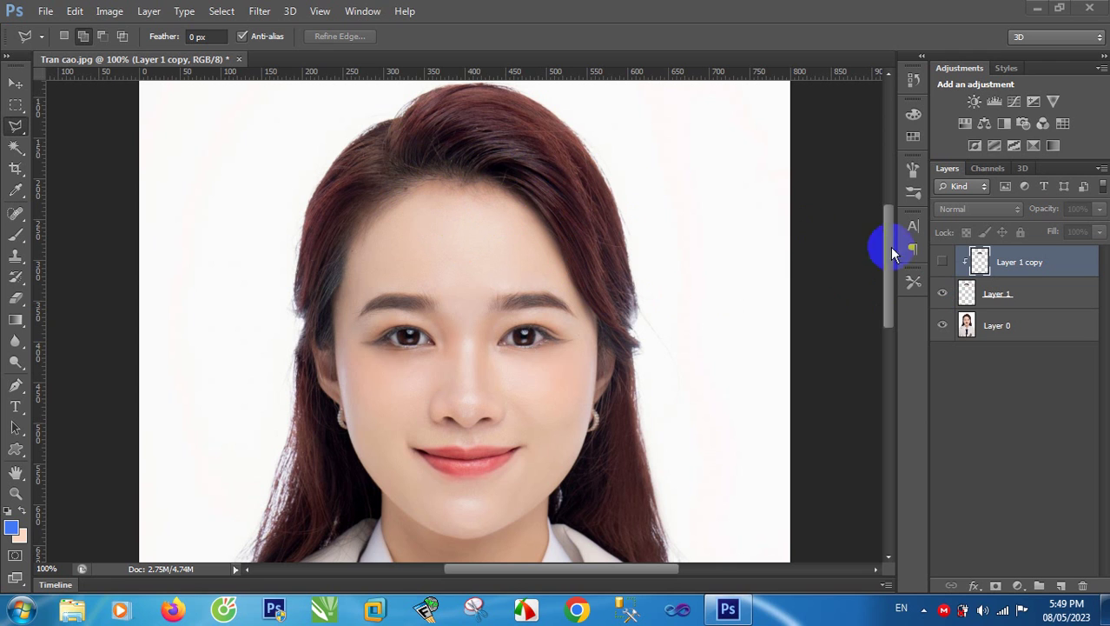
Toggle the Layer 1 copy hair patch off and on repeatedly, ending with it visible.
click(942, 263)
click(942, 262)
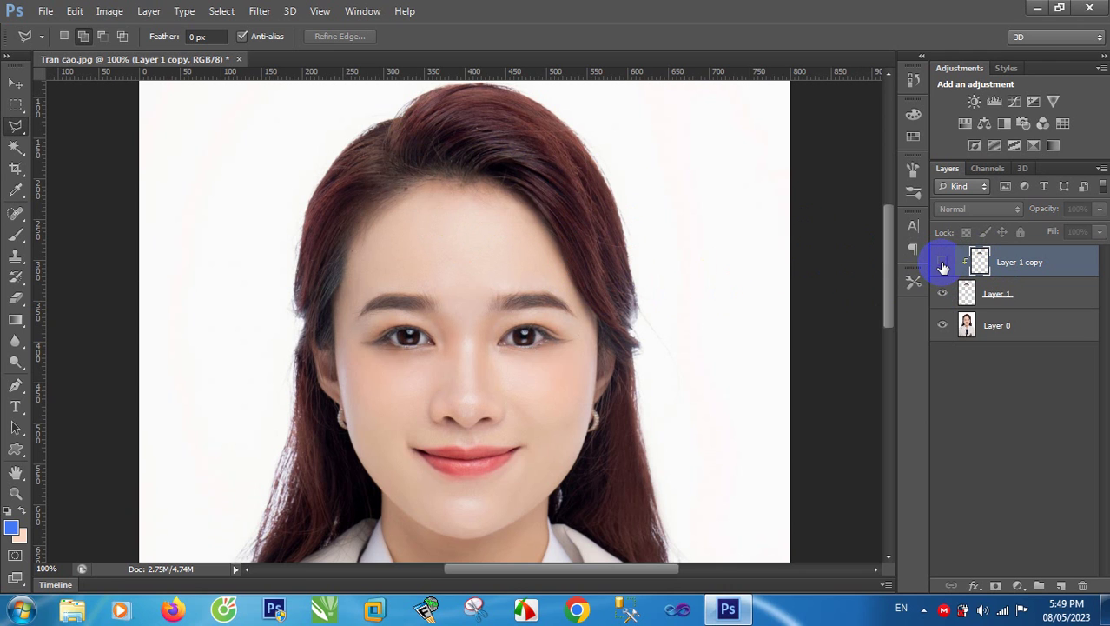
click(941, 263)
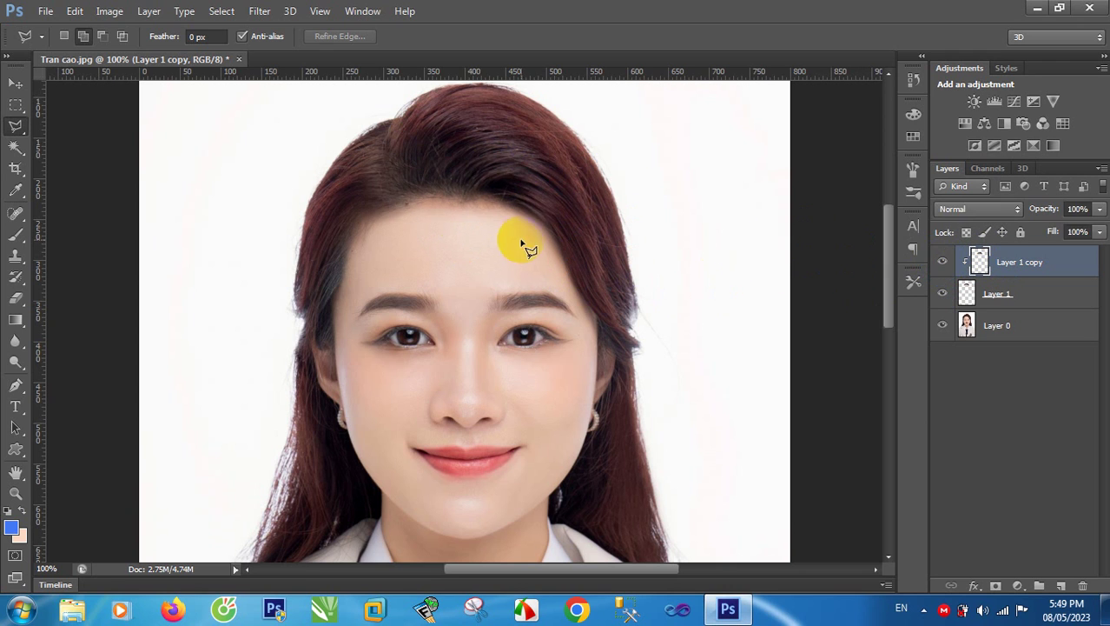
click(941, 262)
click(942, 263)
click(943, 263)
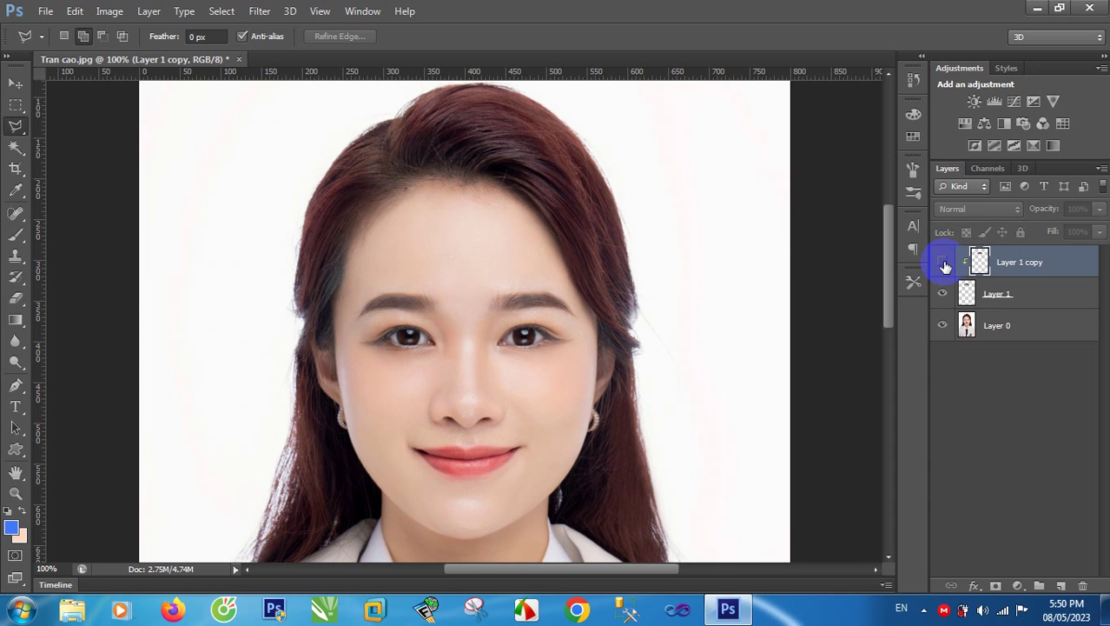
click(944, 263)
click(944, 263)
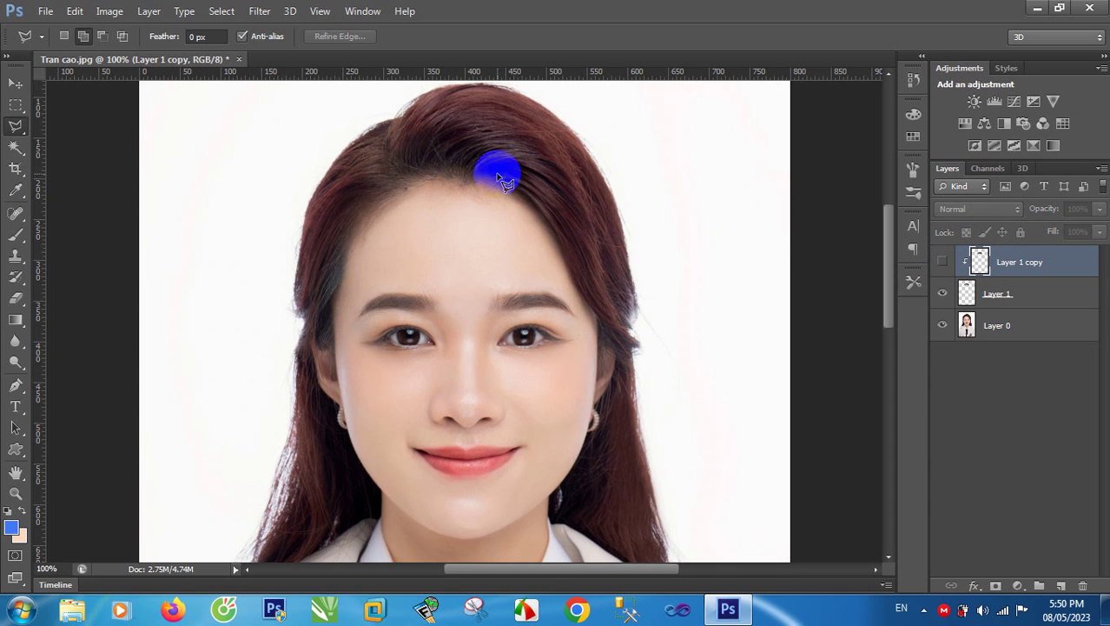
click(943, 263)
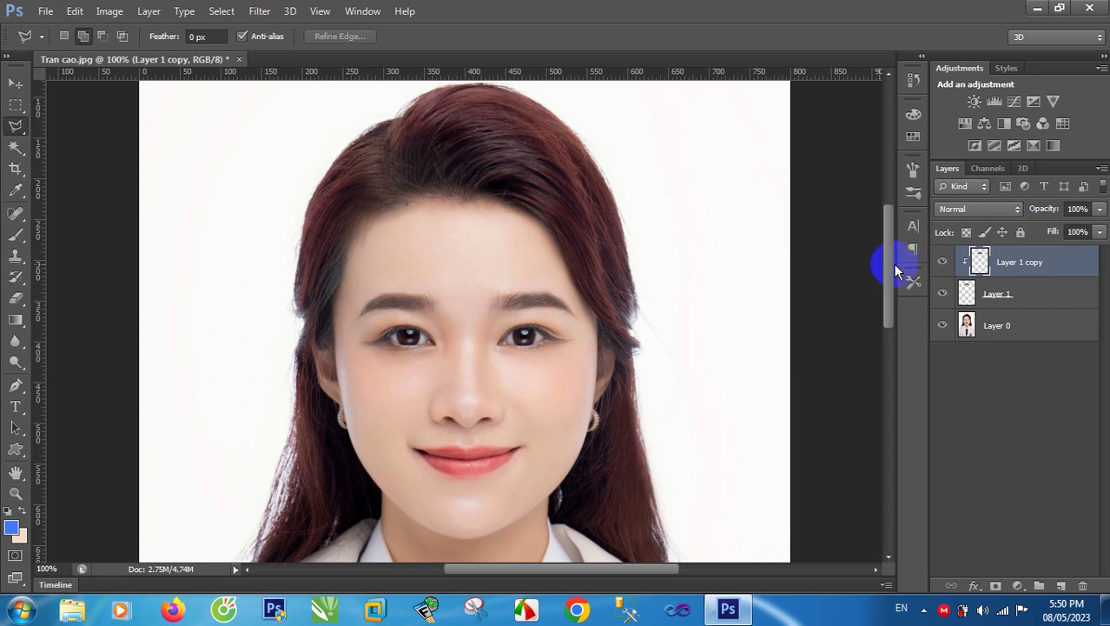
Open the Tran cao photo.
click(45, 11)
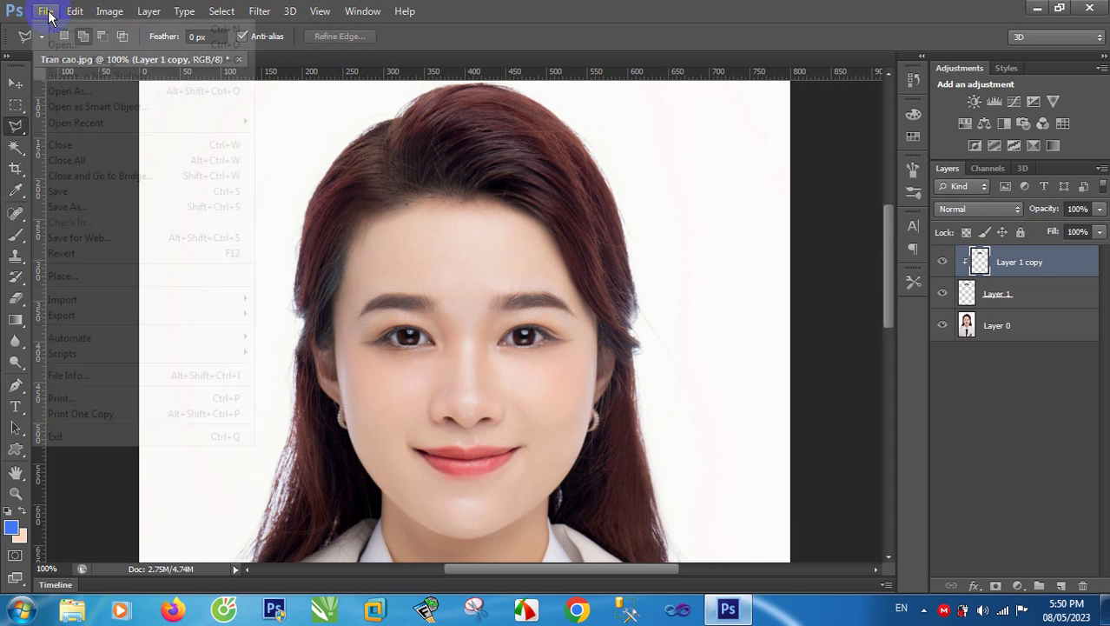
click(71, 45)
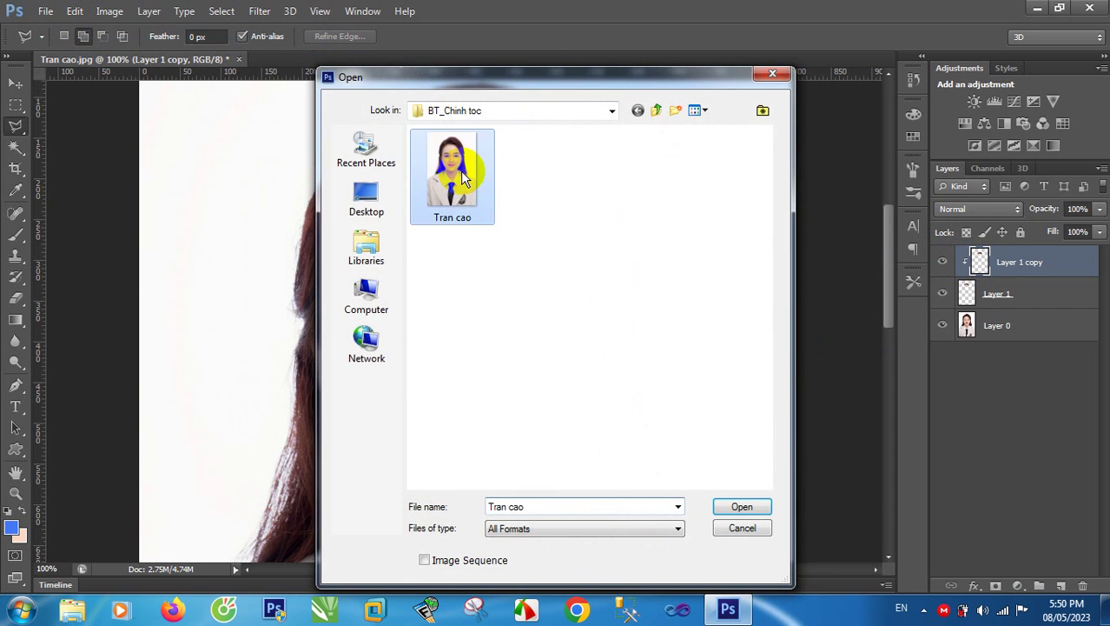
double_click(461, 170)
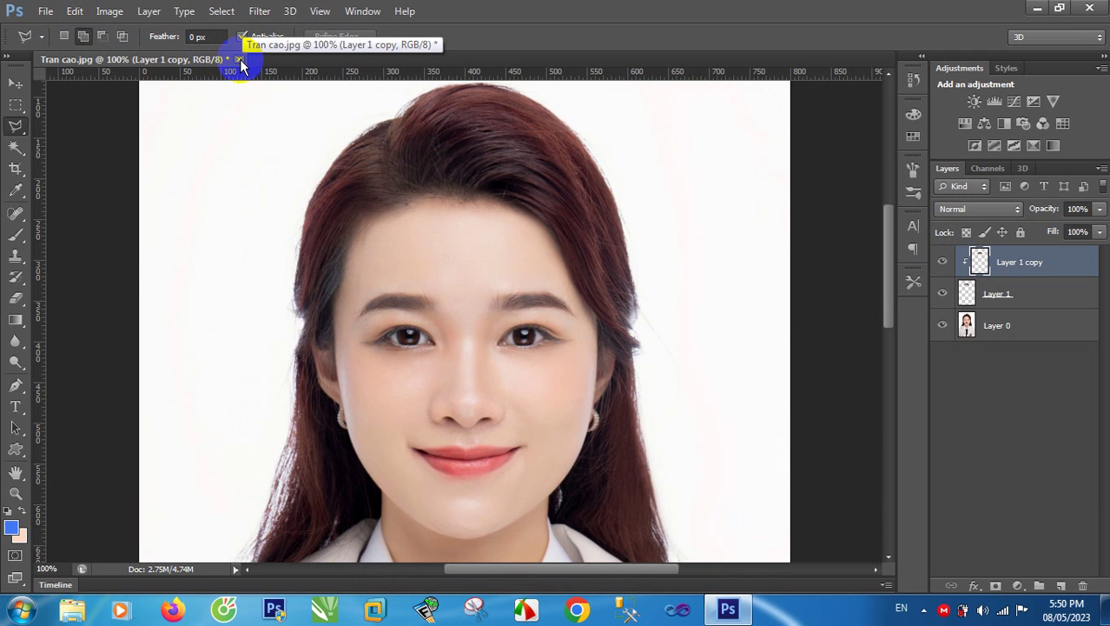
Save the document as GV.psd in Photoshop format.
click(45, 10)
click(114, 205)
text(GV)
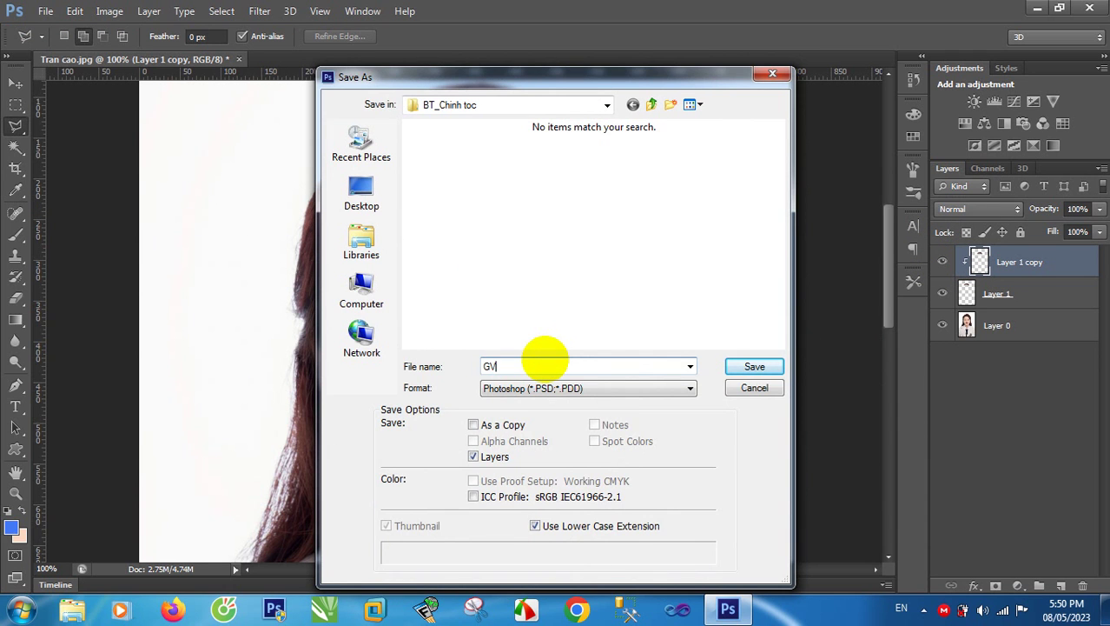
key(Return)
click(739, 182)
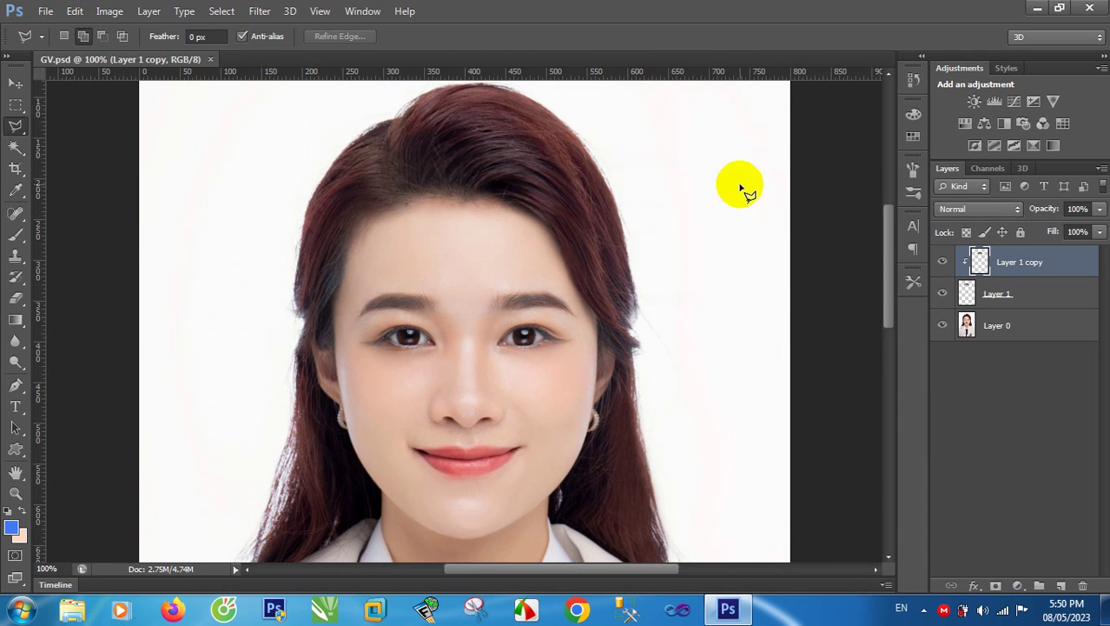
Close GV.psd and reopen the original Tran cao photo.
click(210, 59)
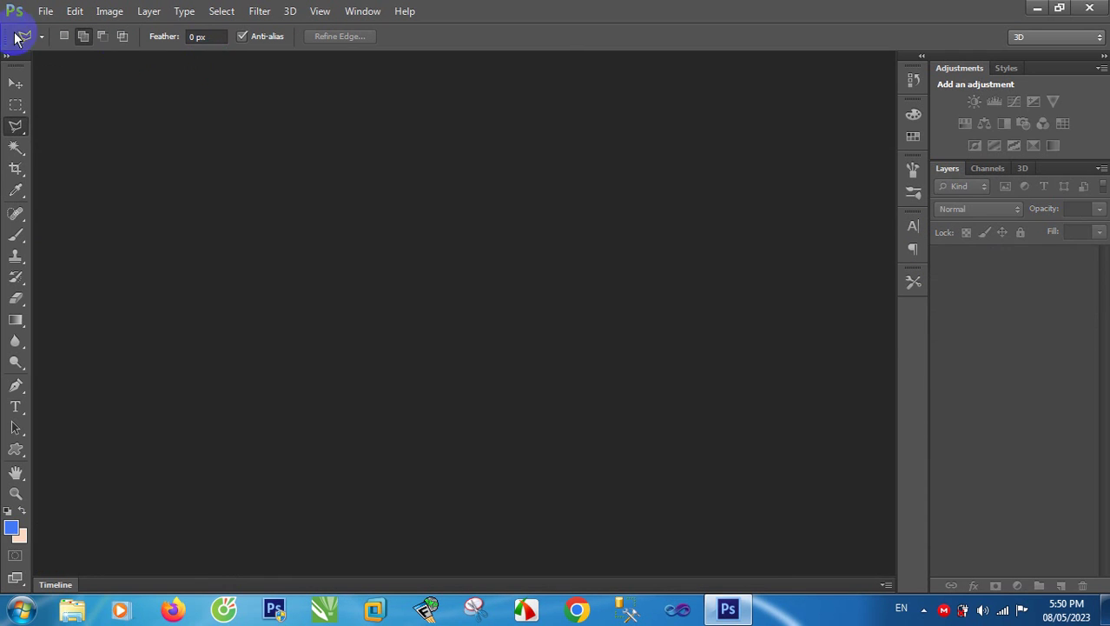
click(45, 10)
click(52, 42)
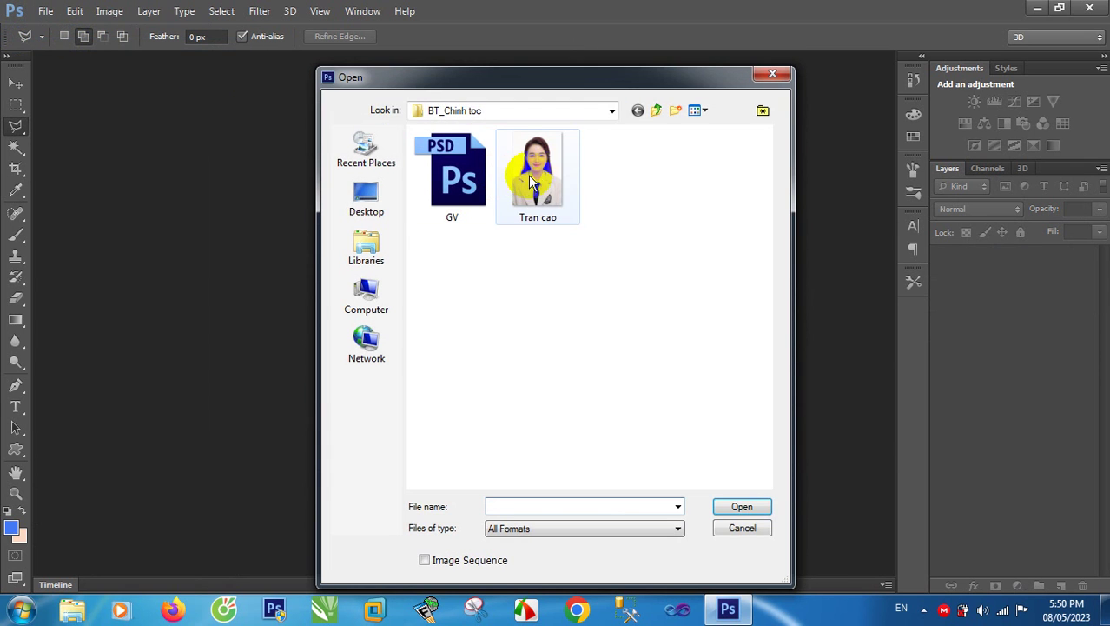
double_click(532, 180)
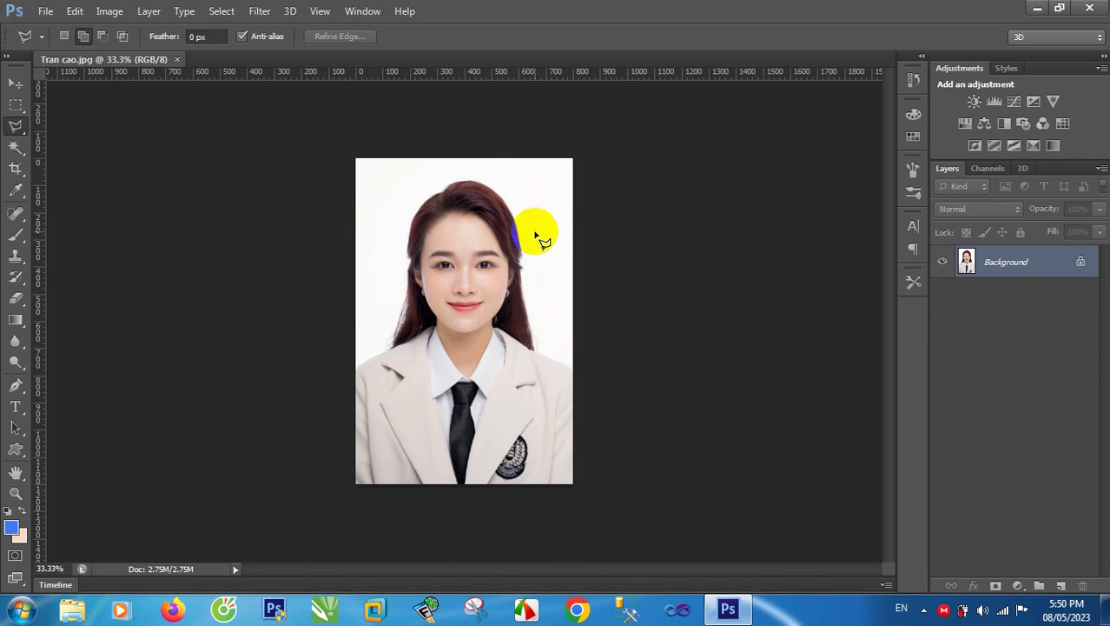
Zoom to 100%, pan to the top of the head, and convert Background to Layer 0.
key(ctrl+plus)
key(ctrl+plus)
key(ctrl+plus)
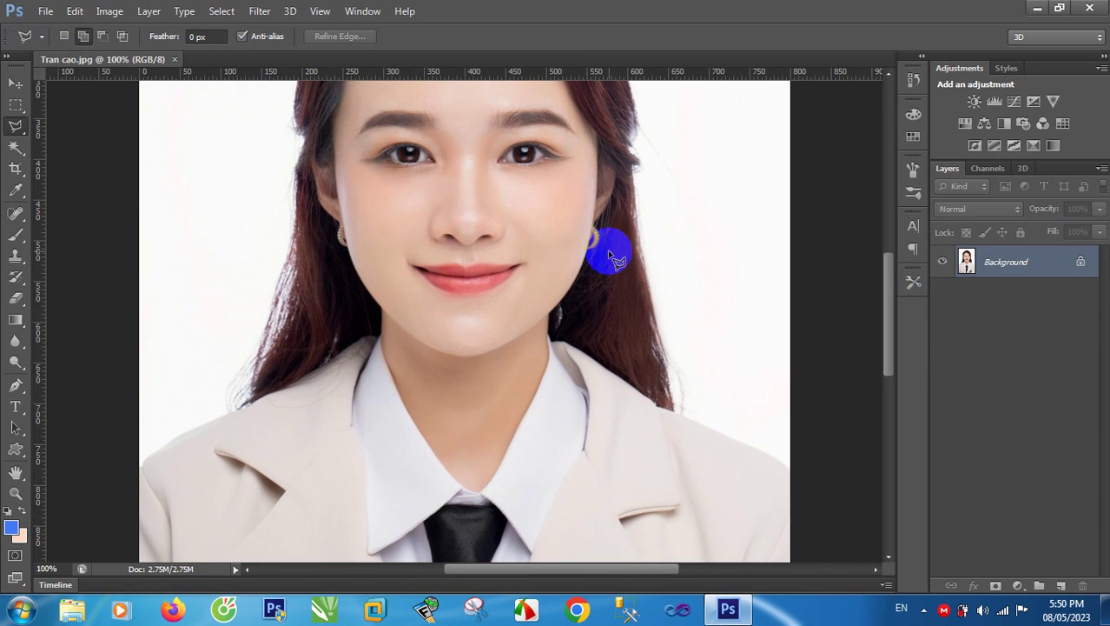
click(502, 271)
drag(518, 254, 512, 393)
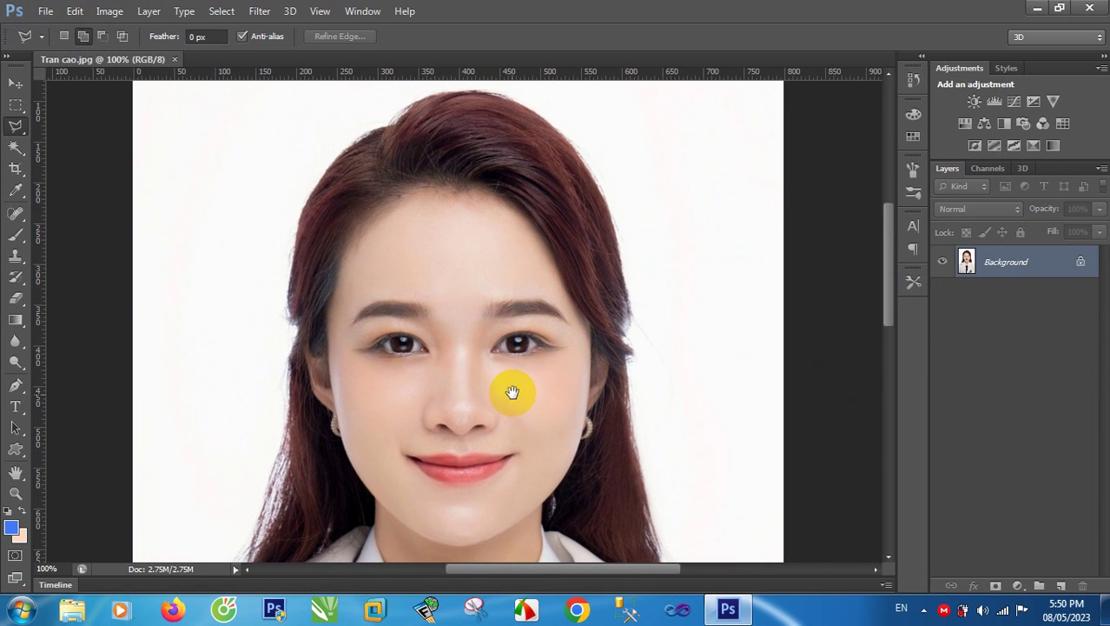
double_click(1013, 266)
click(576, 188)
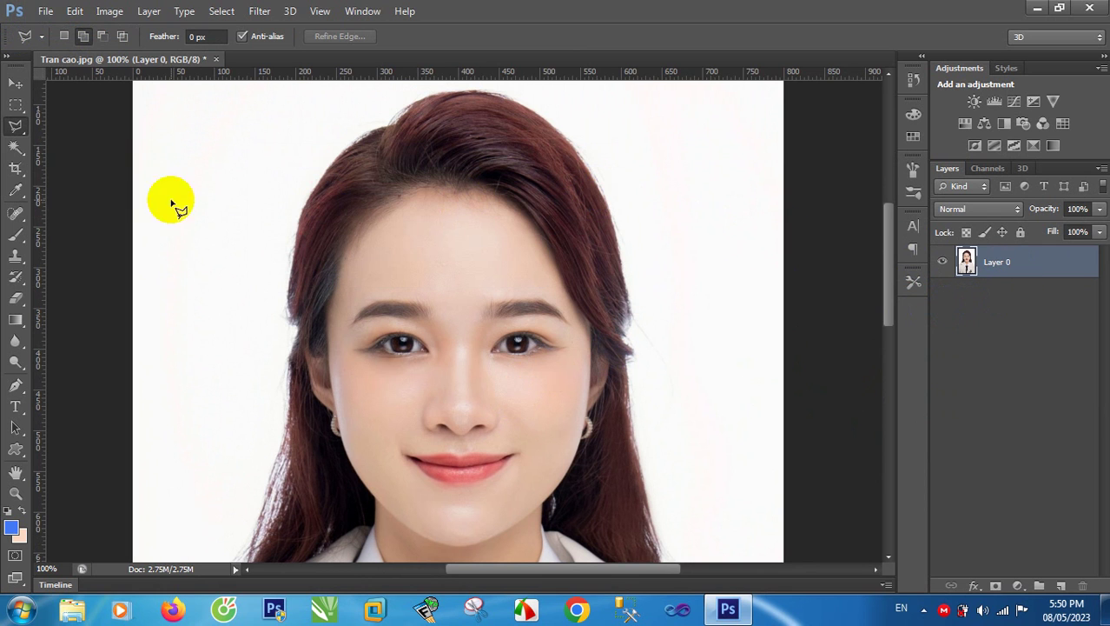
Draw a Polygonal Lasso selection around the crown hair from left to right hairline.
right_click(14, 130)
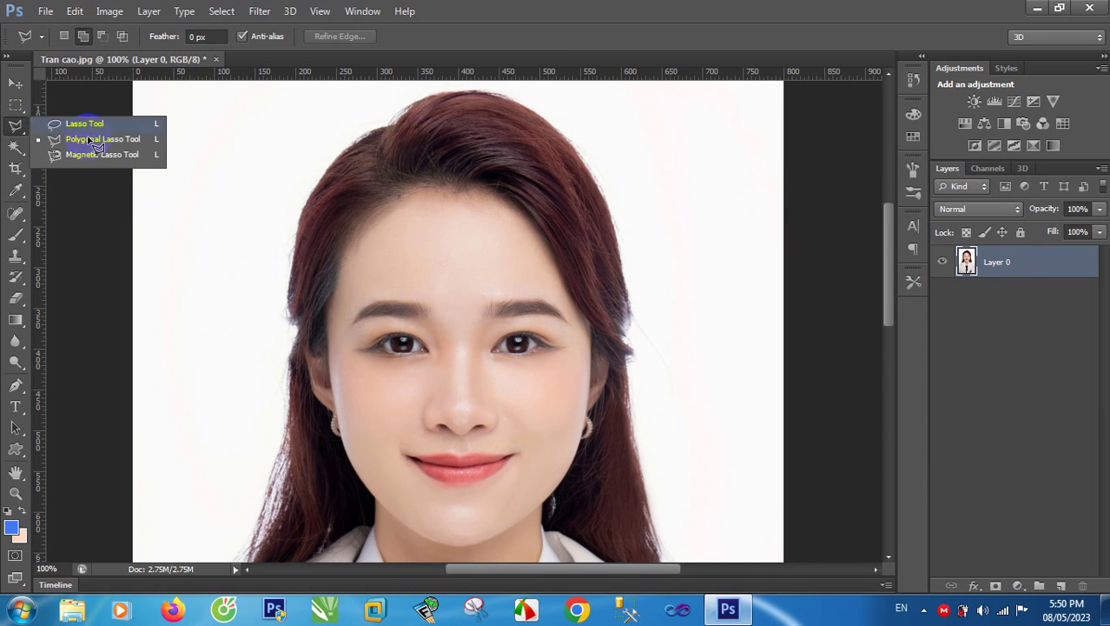
click(335, 214)
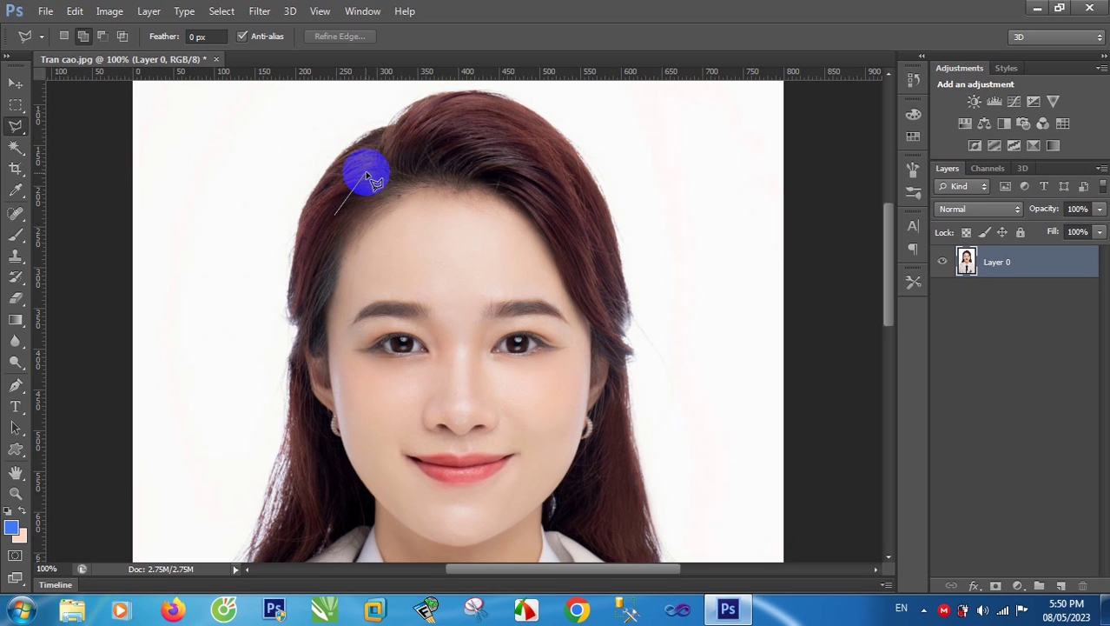
click(372, 171)
click(412, 148)
click(449, 139)
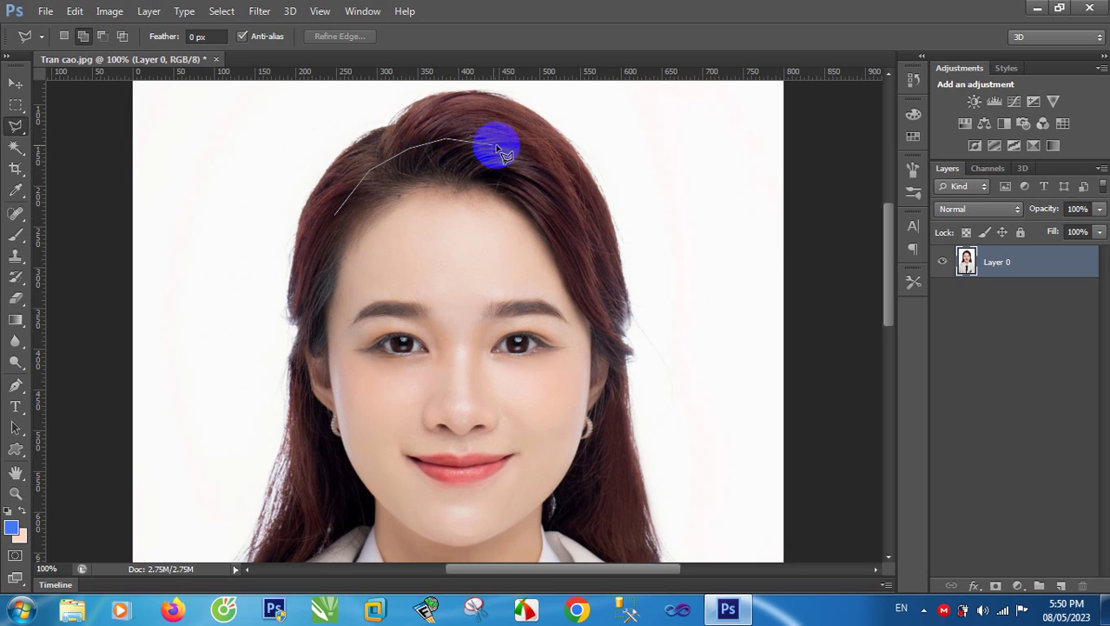
click(499, 144)
click(549, 167)
click(575, 210)
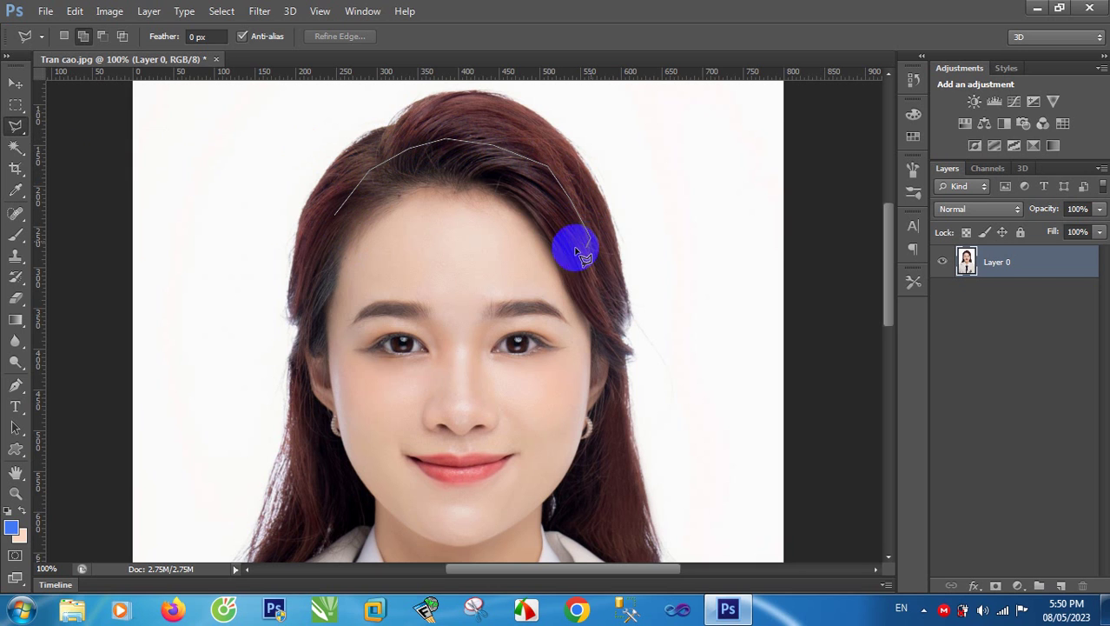
click(590, 238)
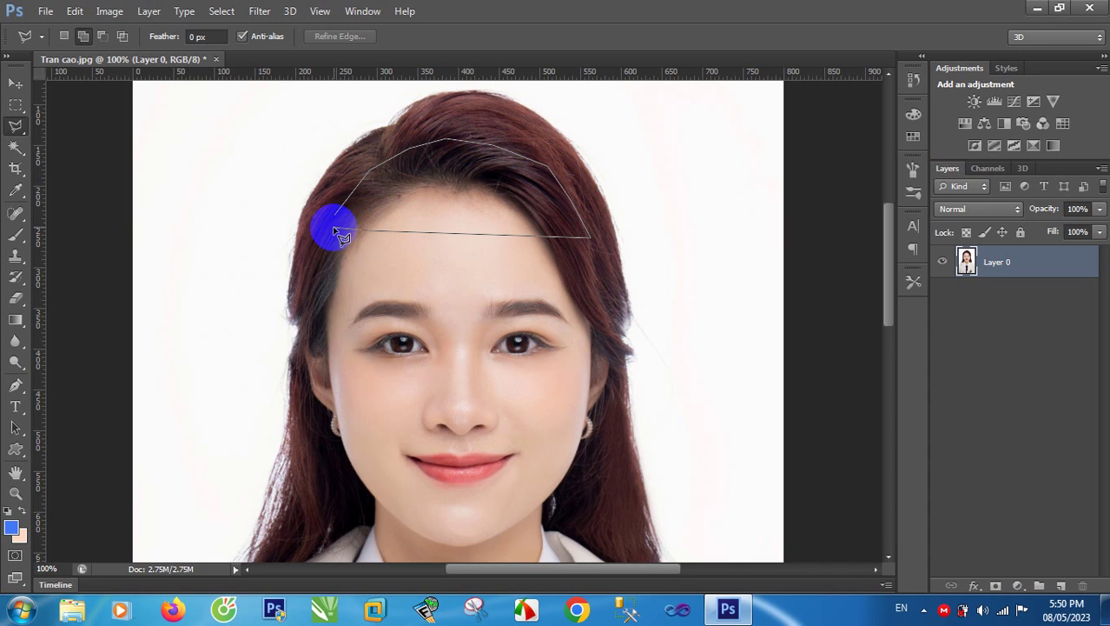
click(336, 215)
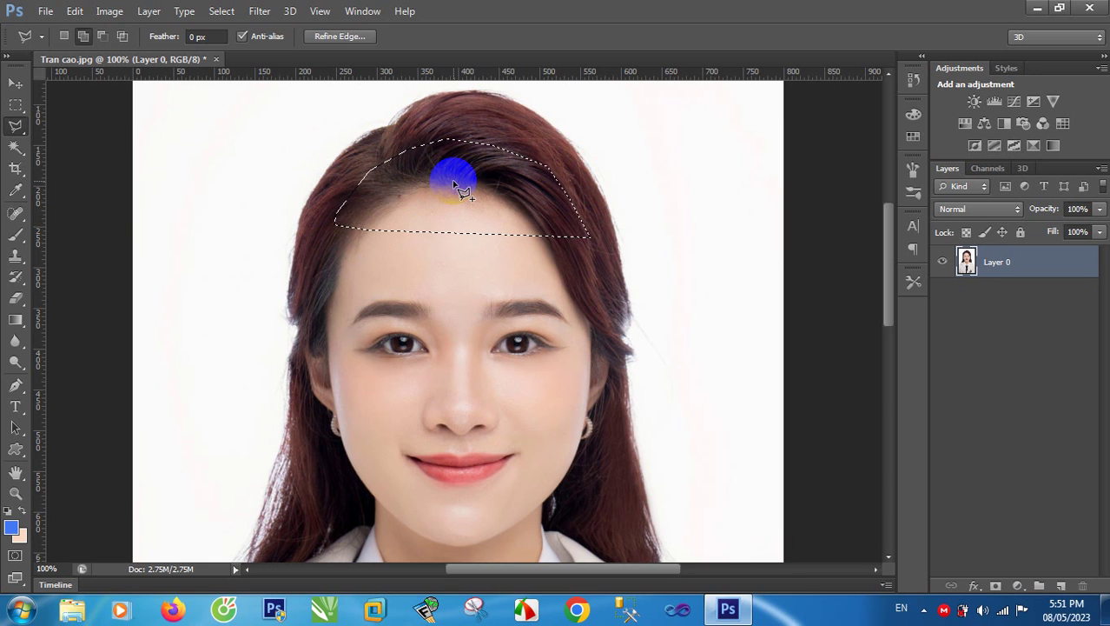
Feather the selection by 10 px, copy it to Layer 1 and Layer 1 copy, and select each.
key(shift+F6)
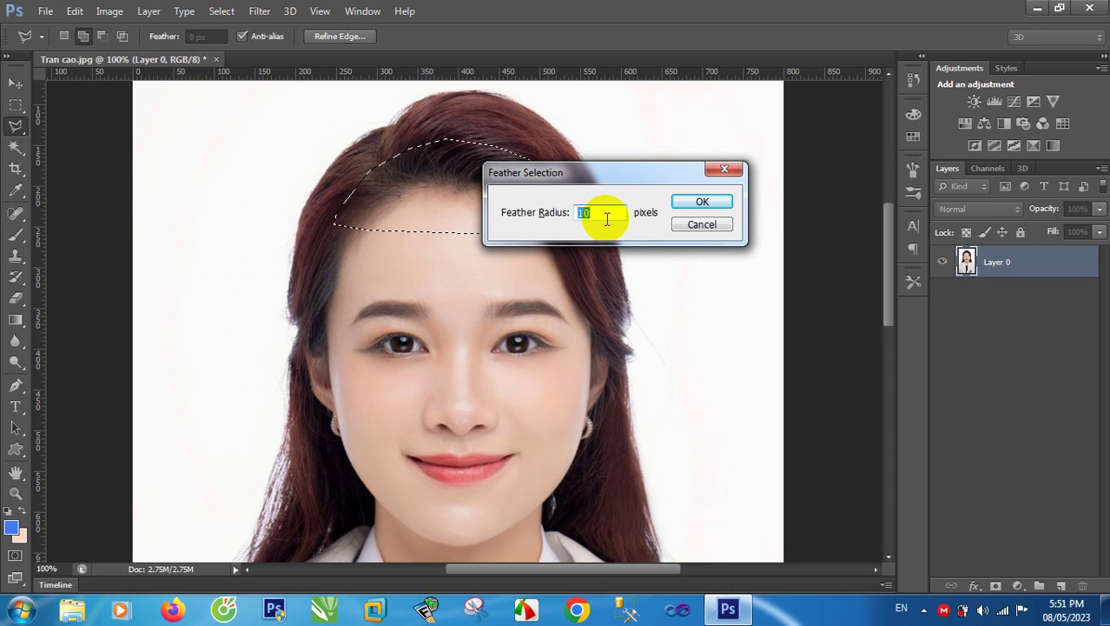
click(704, 202)
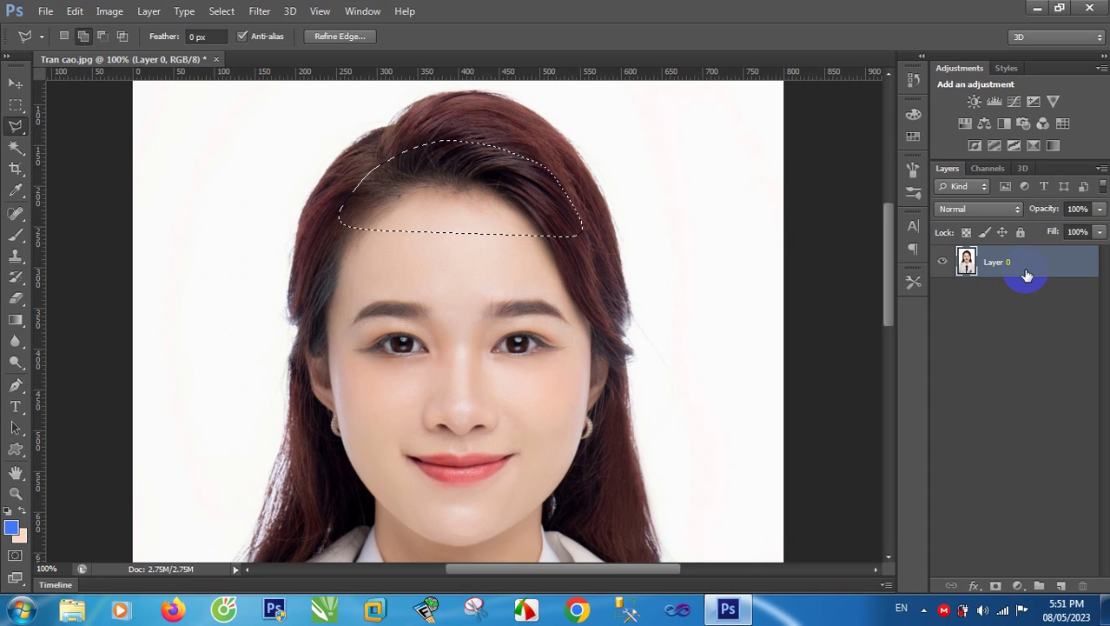
key(ctrl+j)
key(ctrl+j)
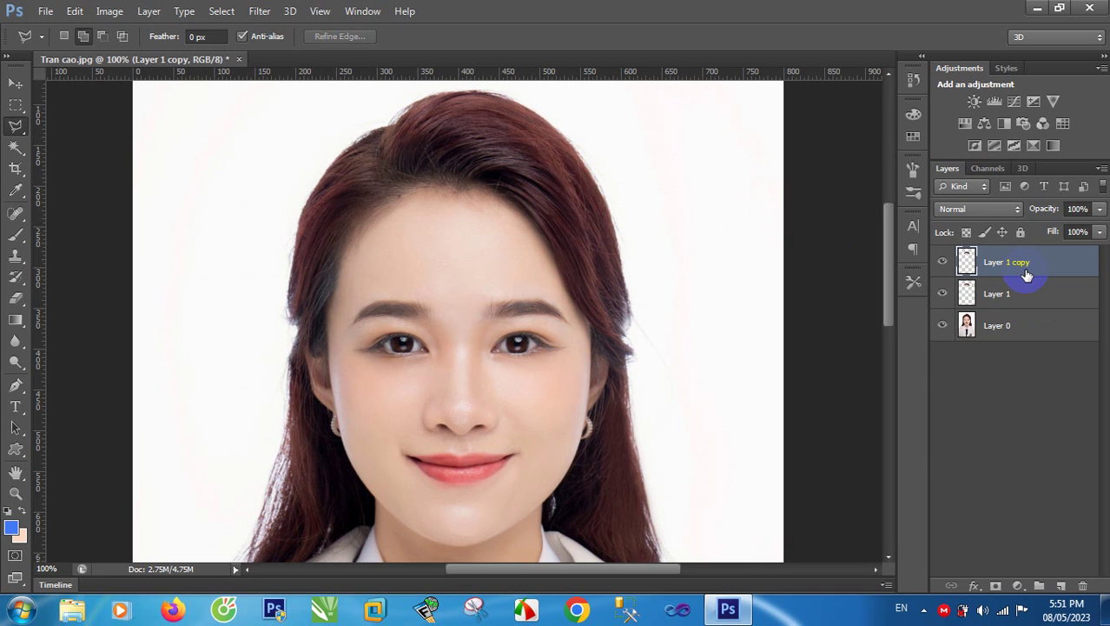
click(1008, 291)
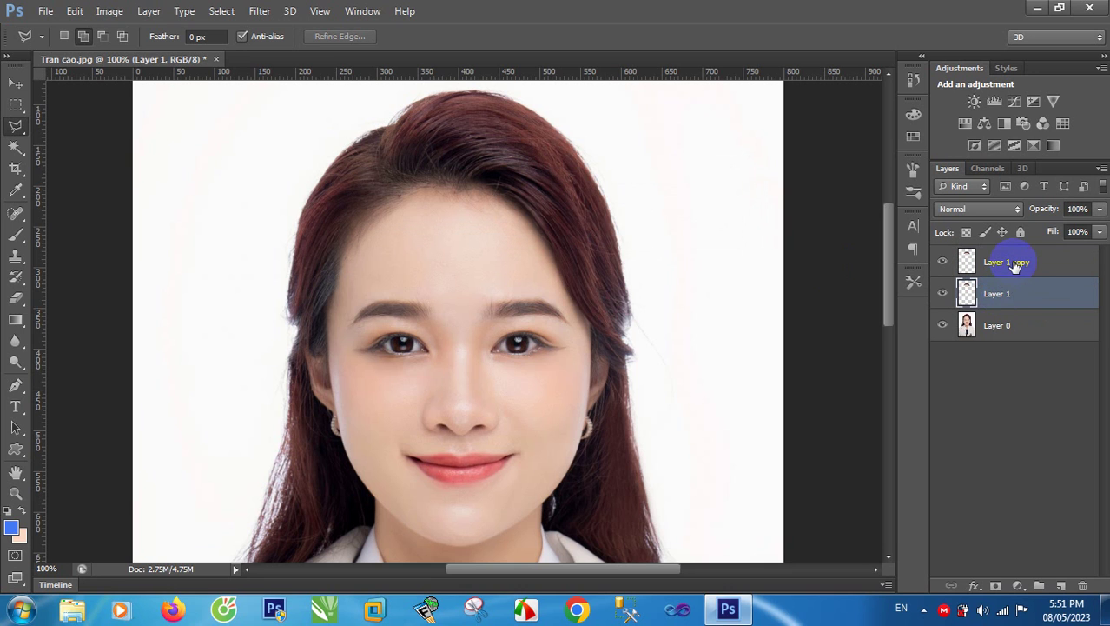
click(1014, 264)
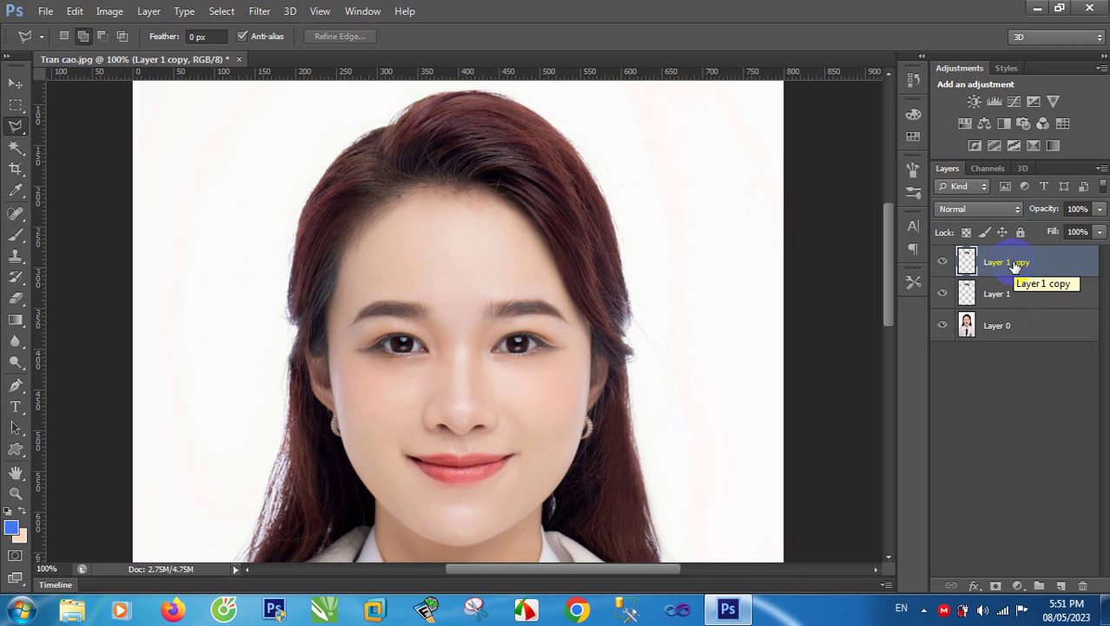
Clip Layer 1 copy to Layer 1, then bring up the canvas context menu.
right_click(999, 264)
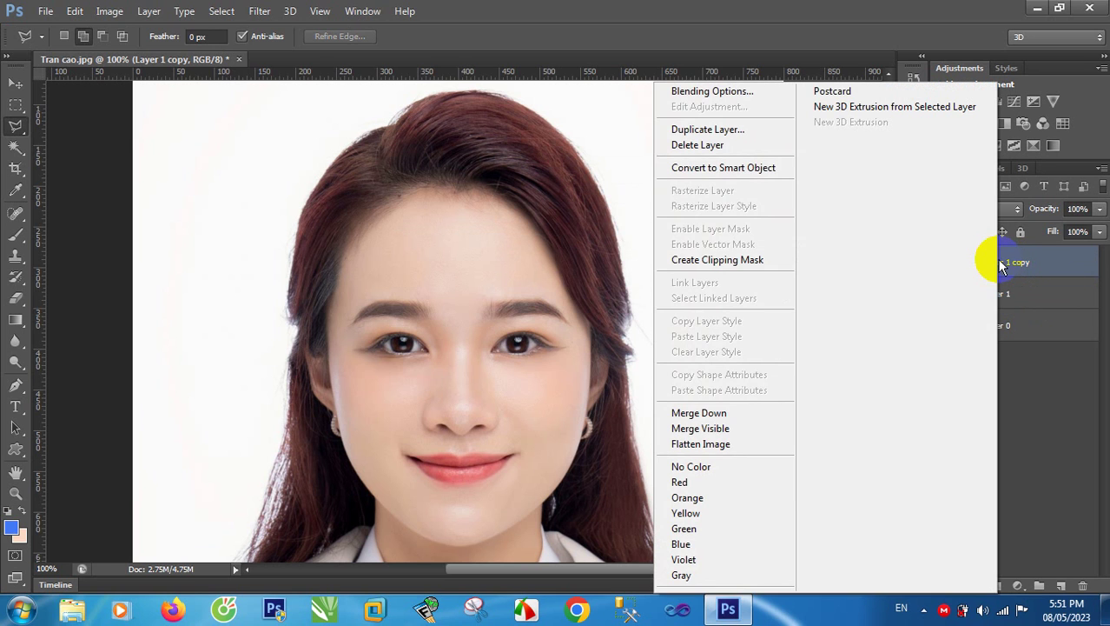
click(786, 258)
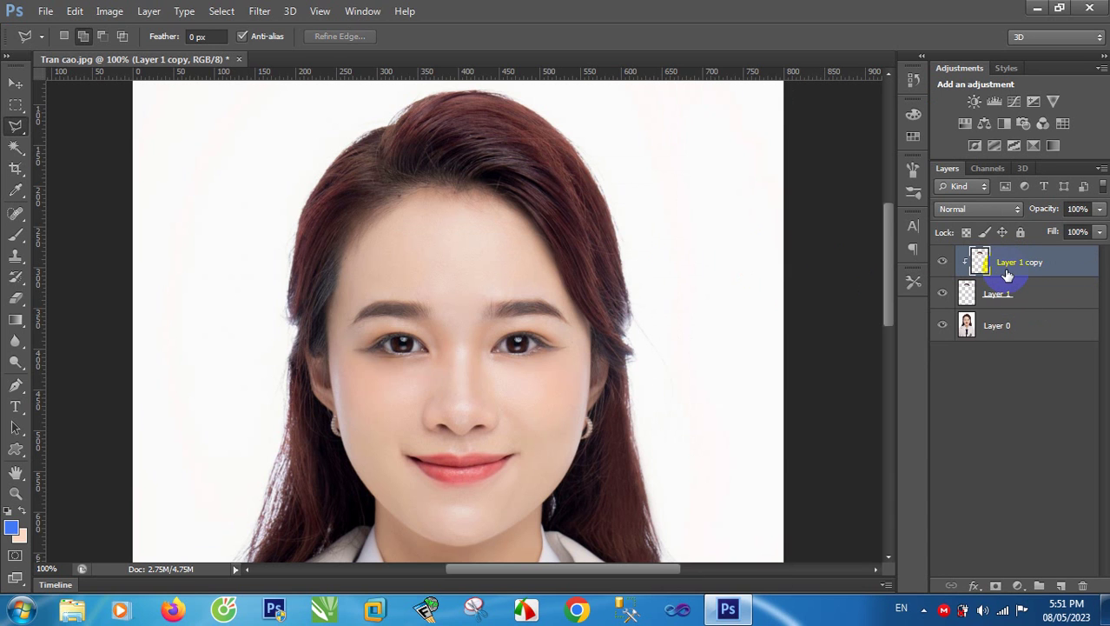
click(467, 221)
right_click(443, 219)
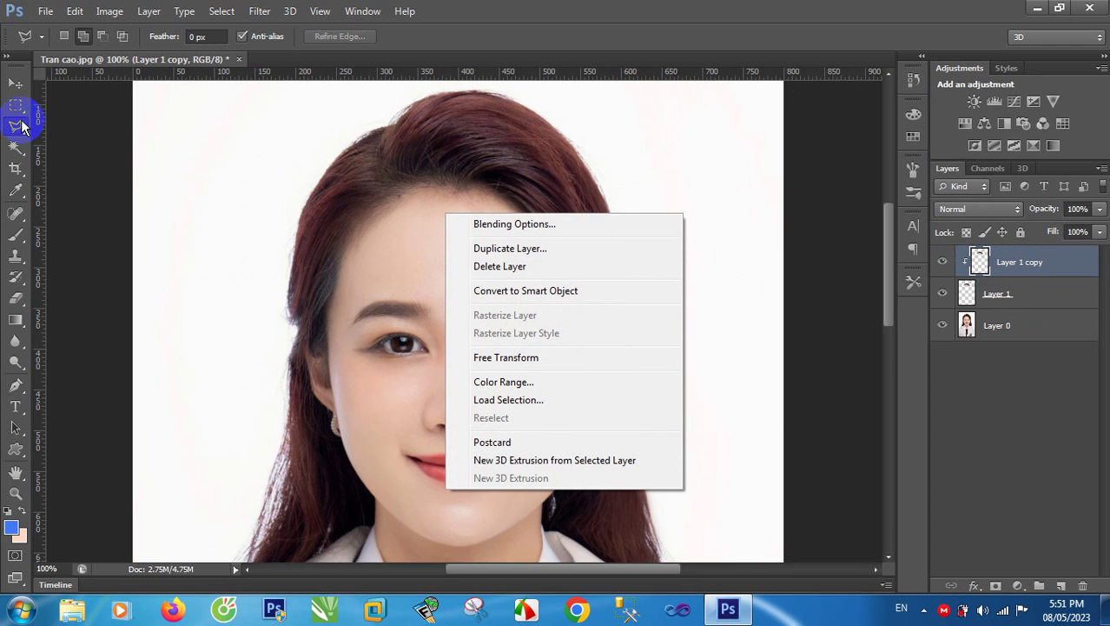
Switch Free Transform to Warp and bend the patch's top and upper-left downward.
click(540, 359)
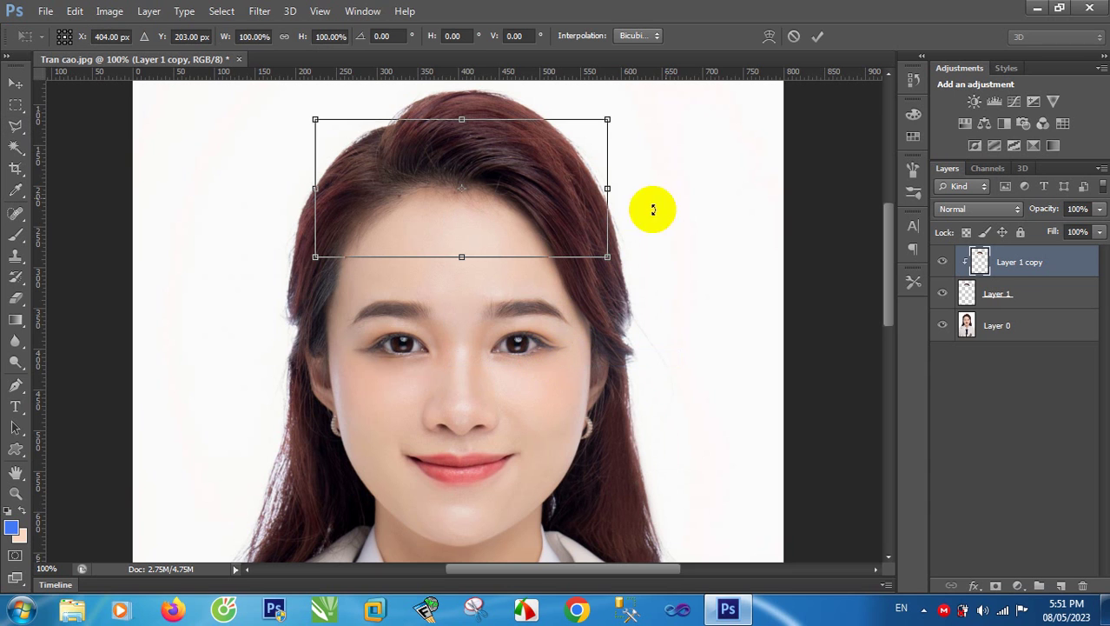
click(768, 37)
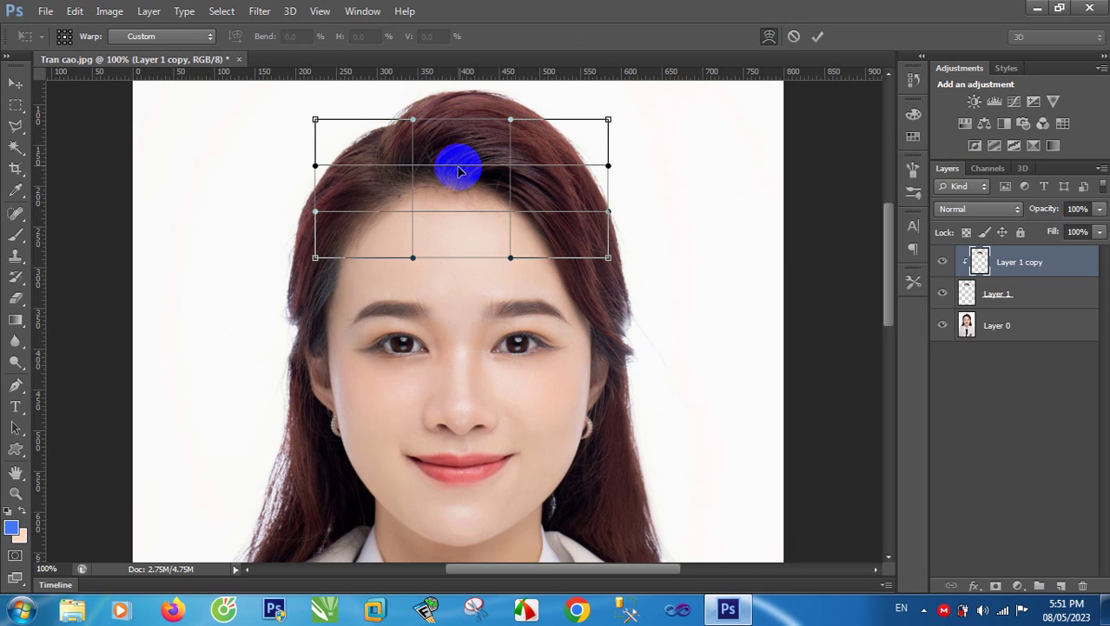
drag(458, 171, 463, 182)
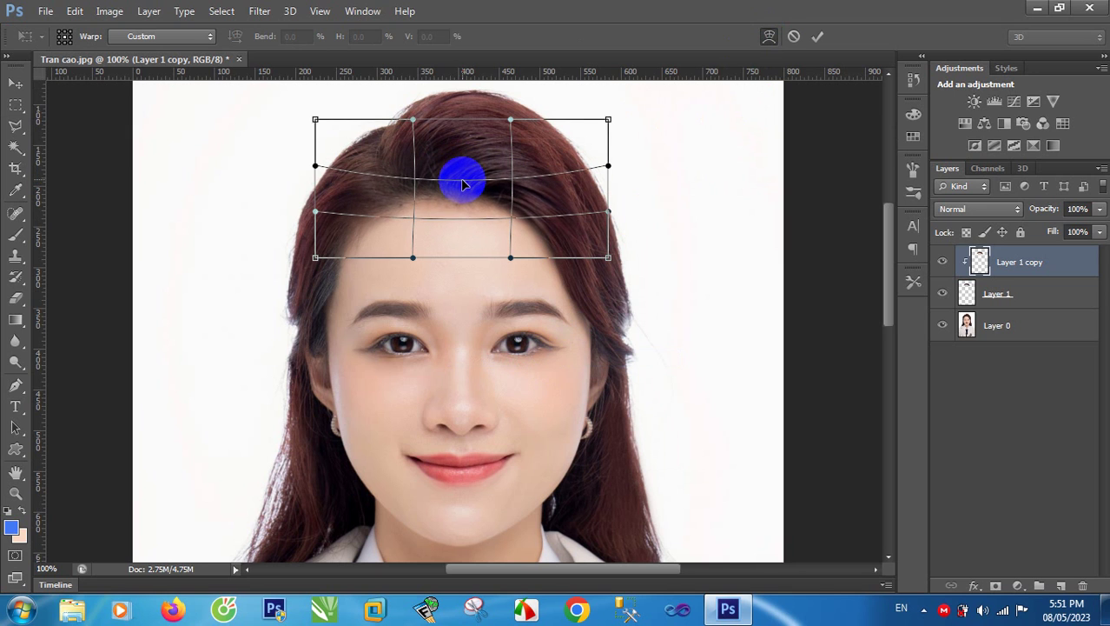
click(319, 172)
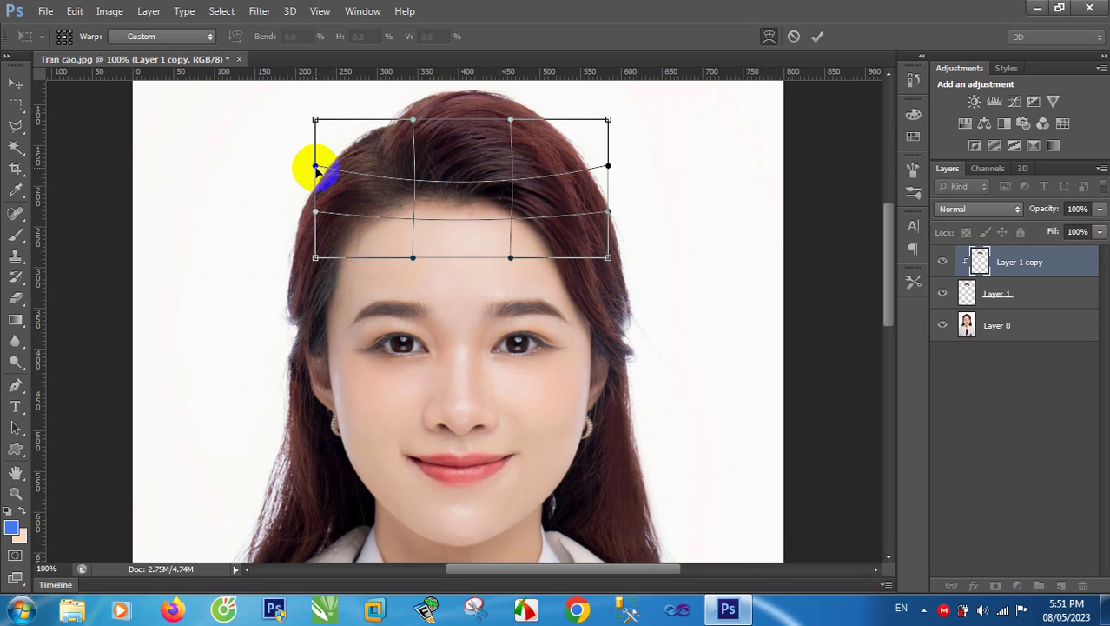
drag(318, 171, 326, 179)
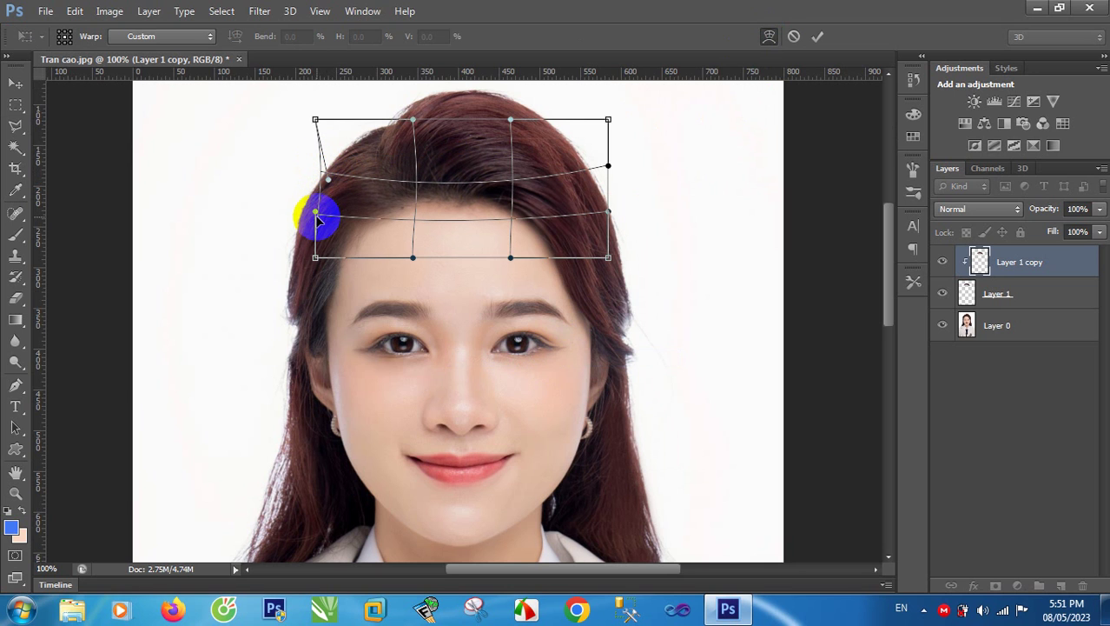
Warp the patch's left side inward, right side down, and middle to the left.
mouse_move(317, 219)
mouse_down()
mouse_move(338, 220)
mouse_move(326, 212)
mouse_up()
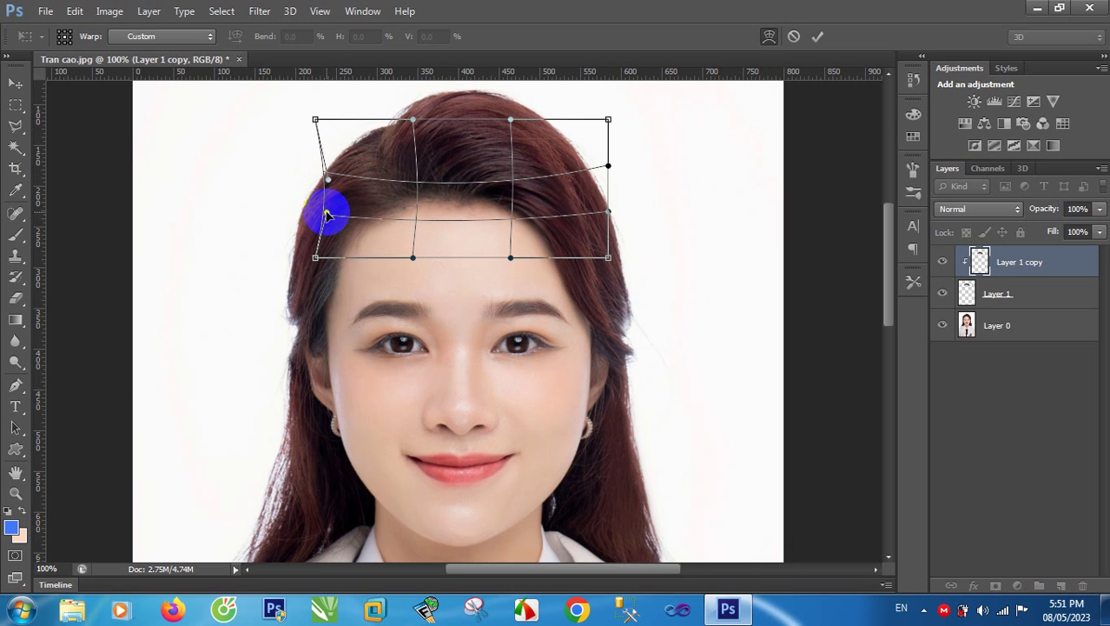
click(605, 213)
drag(611, 217, 599, 222)
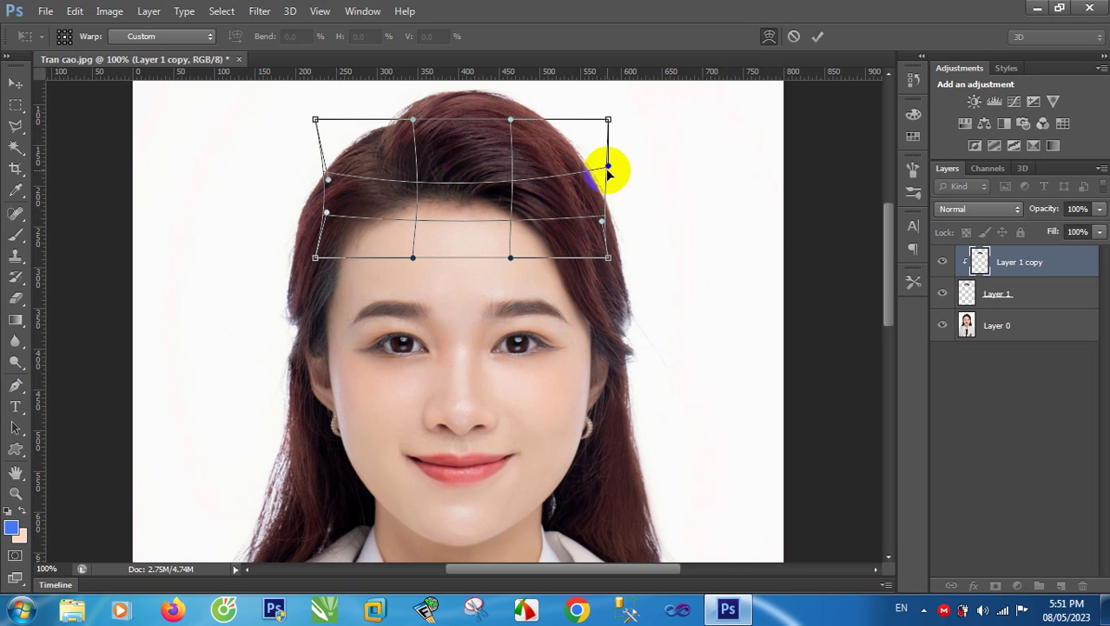
drag(608, 167, 611, 189)
mouse_move(458, 177)
mouse_down()
mouse_move(423, 195)
mouse_move(415, 182)
mouse_up()
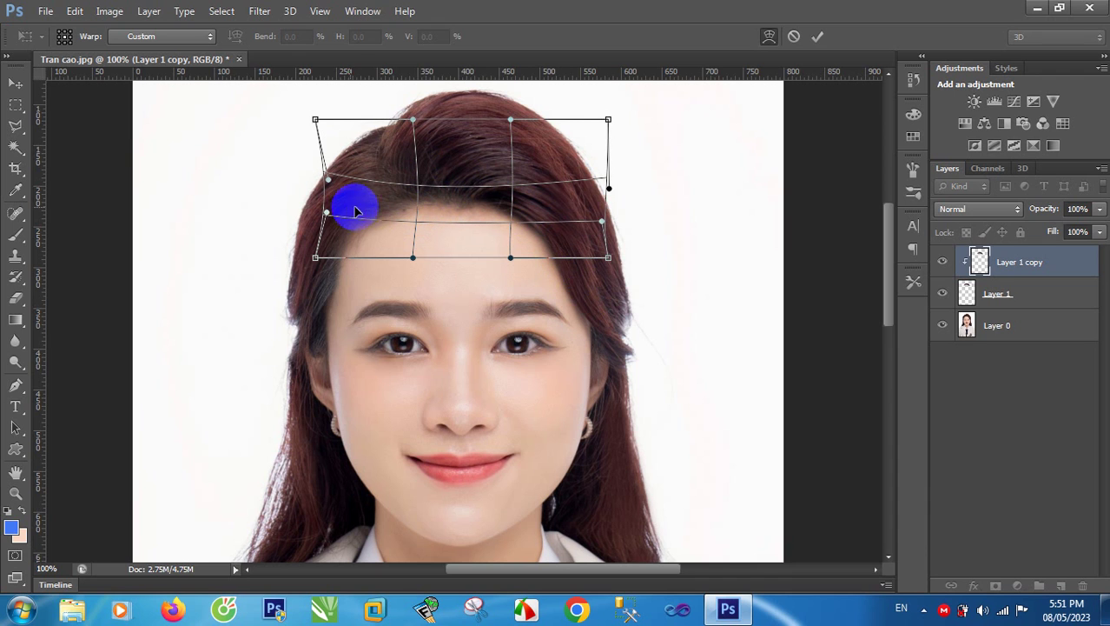
Nudge the warp's top-left corner, left side and bottom-left corner inward toward the forehead.
click(327, 178)
click(351, 208)
mouse_move(317, 121)
mouse_down()
mouse_move(328, 132)
mouse_move(322, 116)
mouse_up()
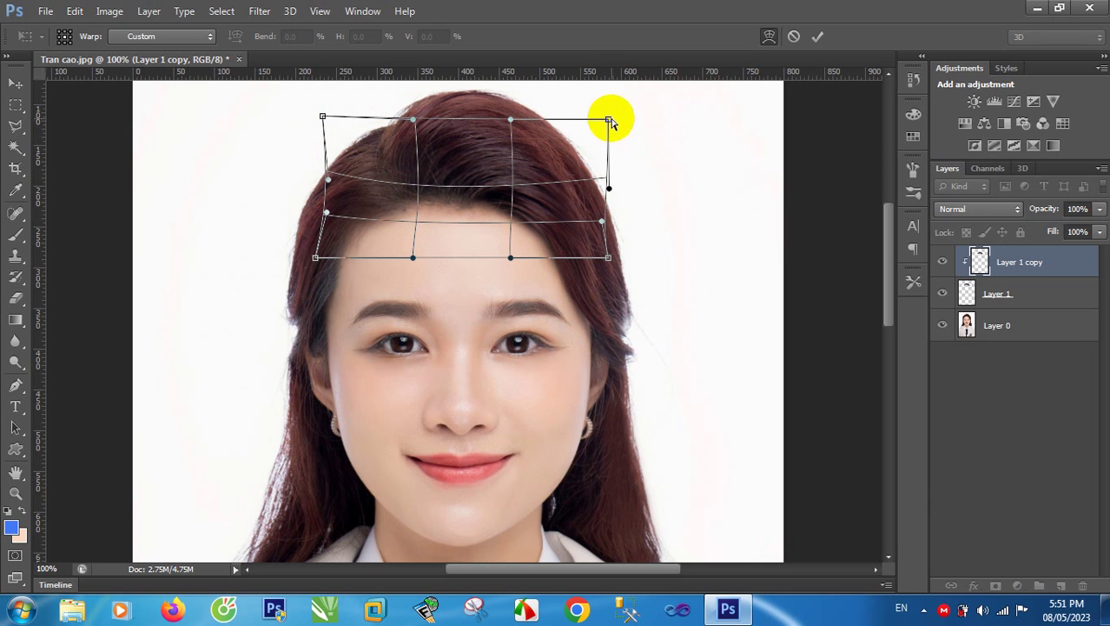
click(466, 224)
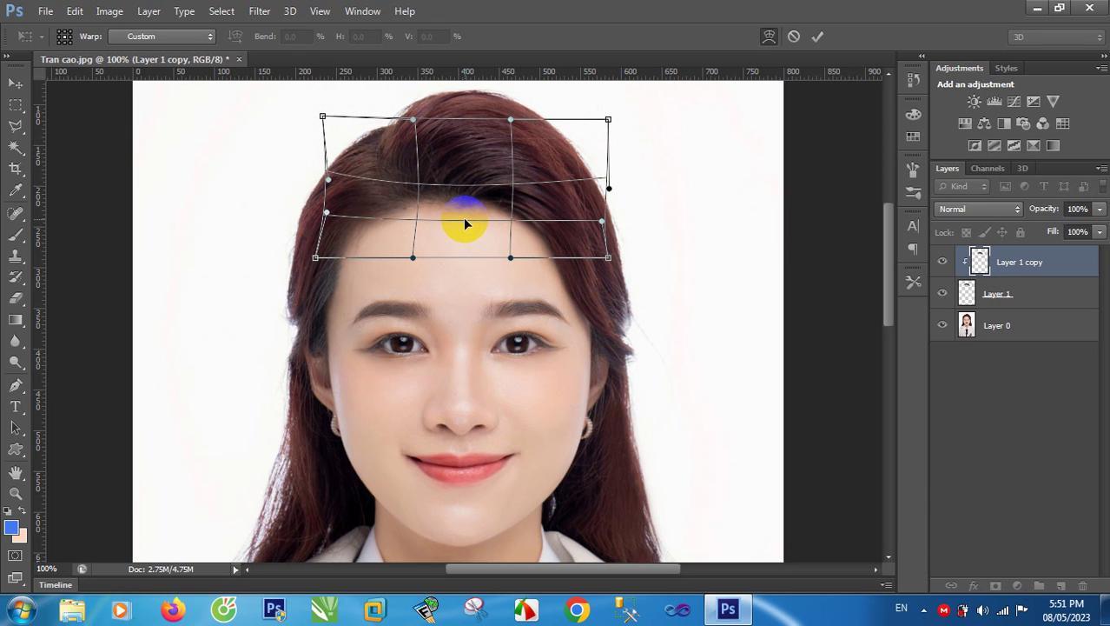
click(323, 214)
drag(328, 214, 338, 216)
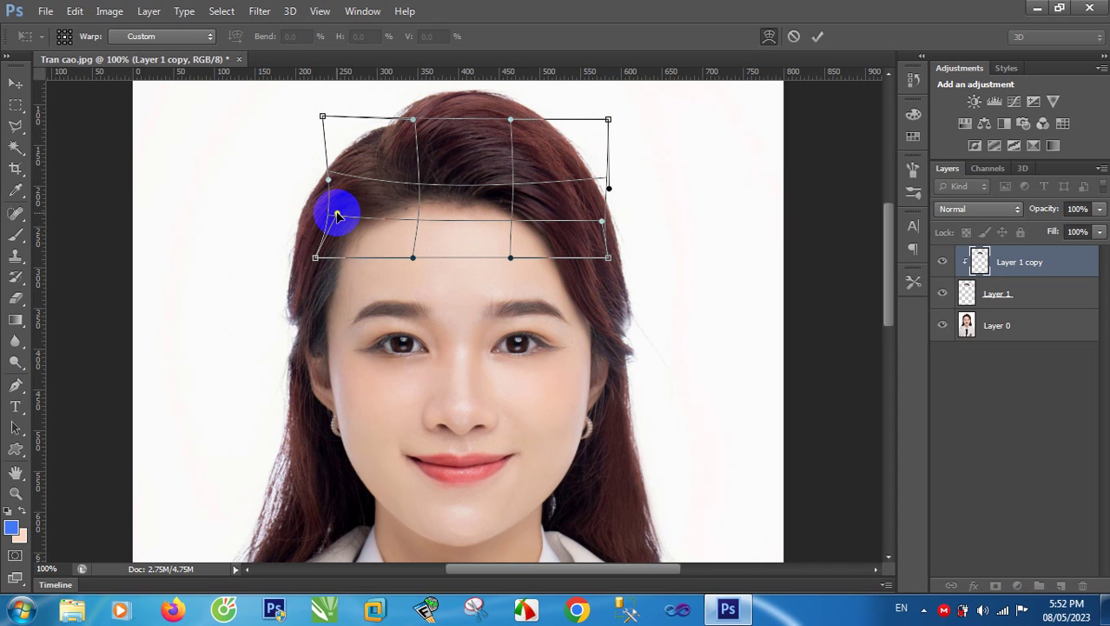
click(323, 261)
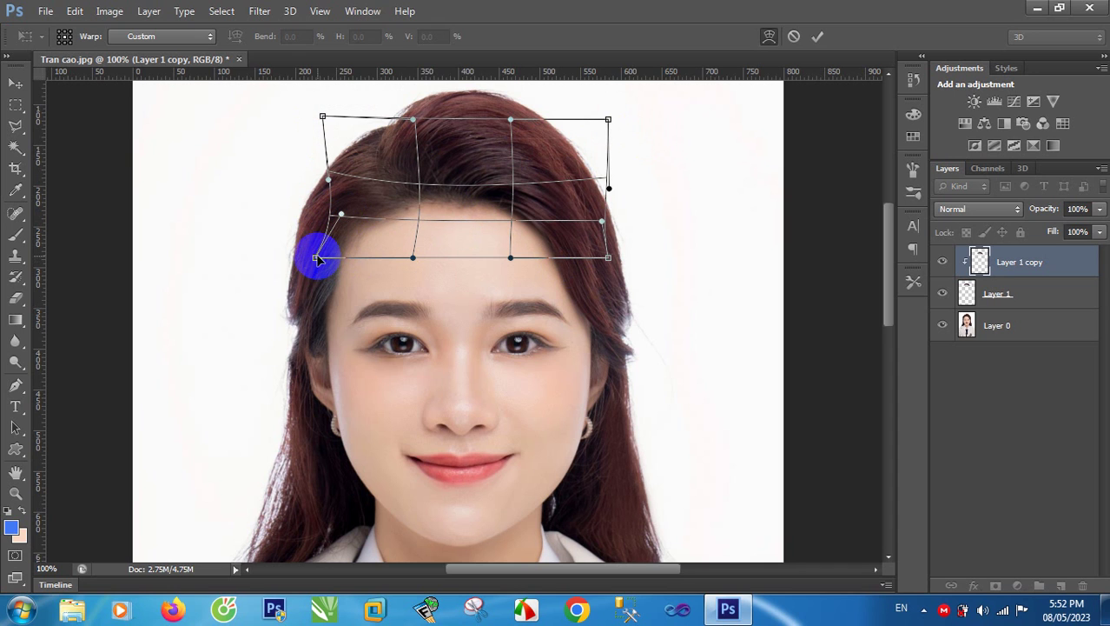
drag(316, 258, 323, 256)
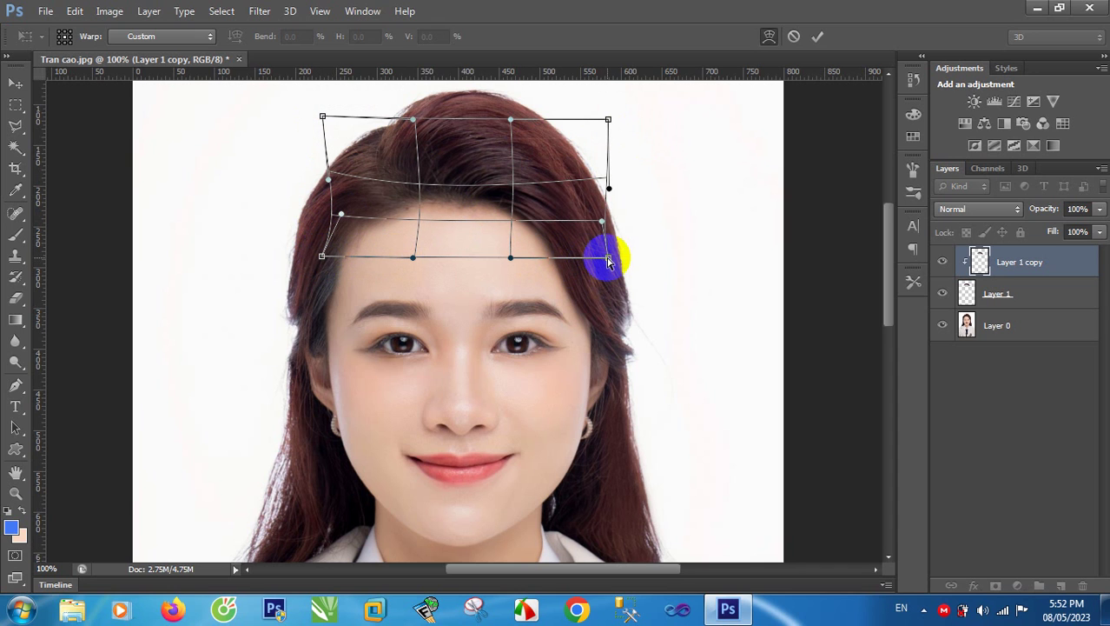
Pull the bottom-right corner and right edge inward, tweak the interior, and commit the warp.
drag(608, 260, 593, 258)
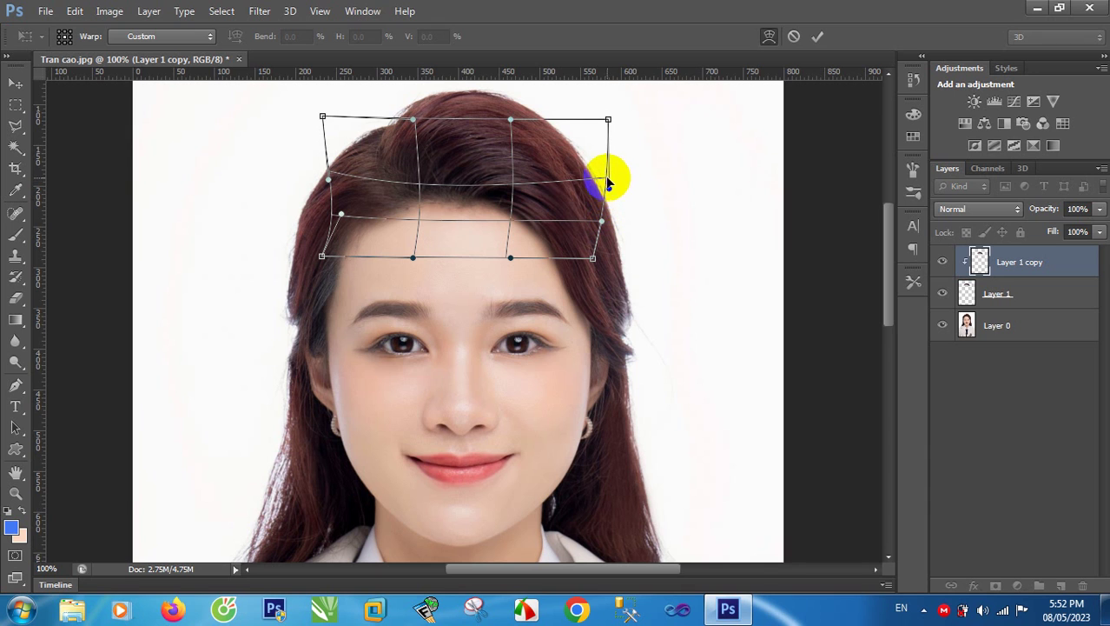
drag(608, 182, 599, 184)
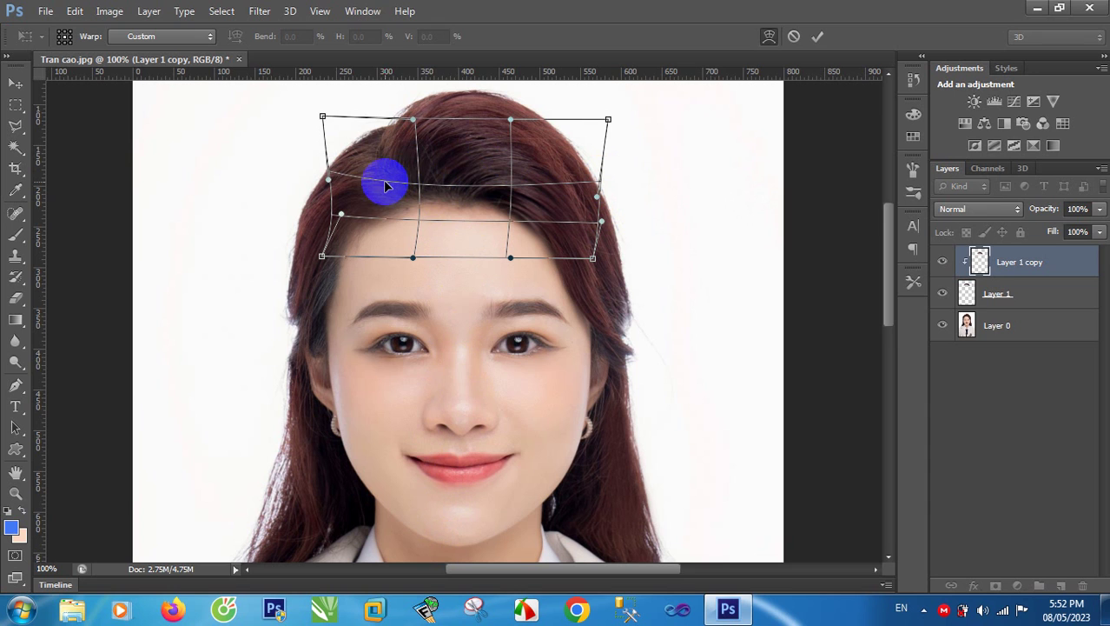
drag(388, 185, 388, 182)
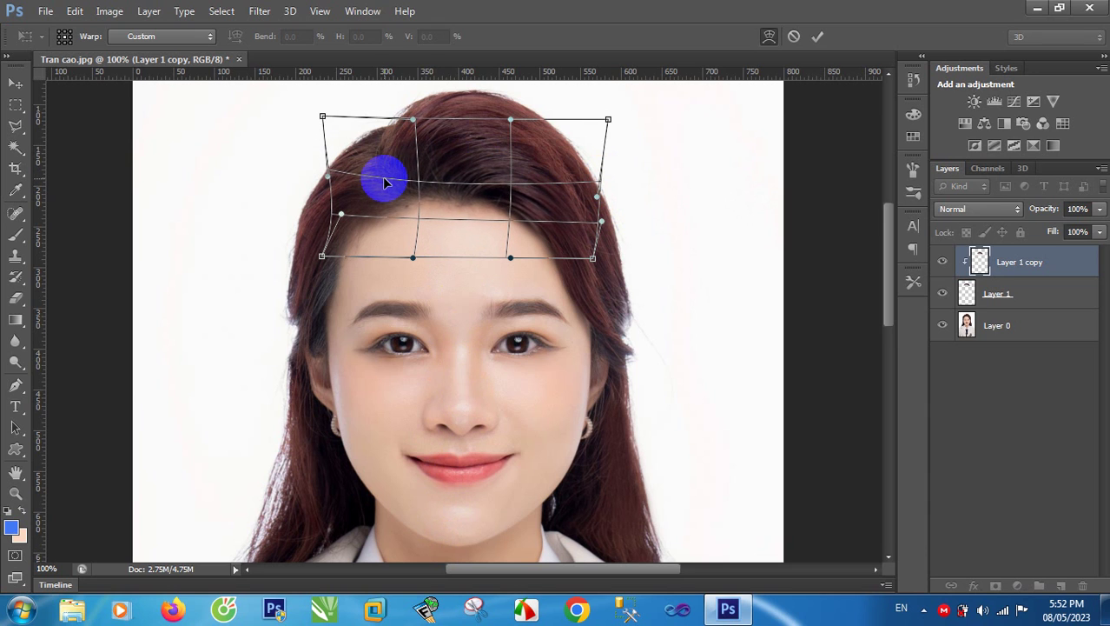
drag(539, 189, 541, 193)
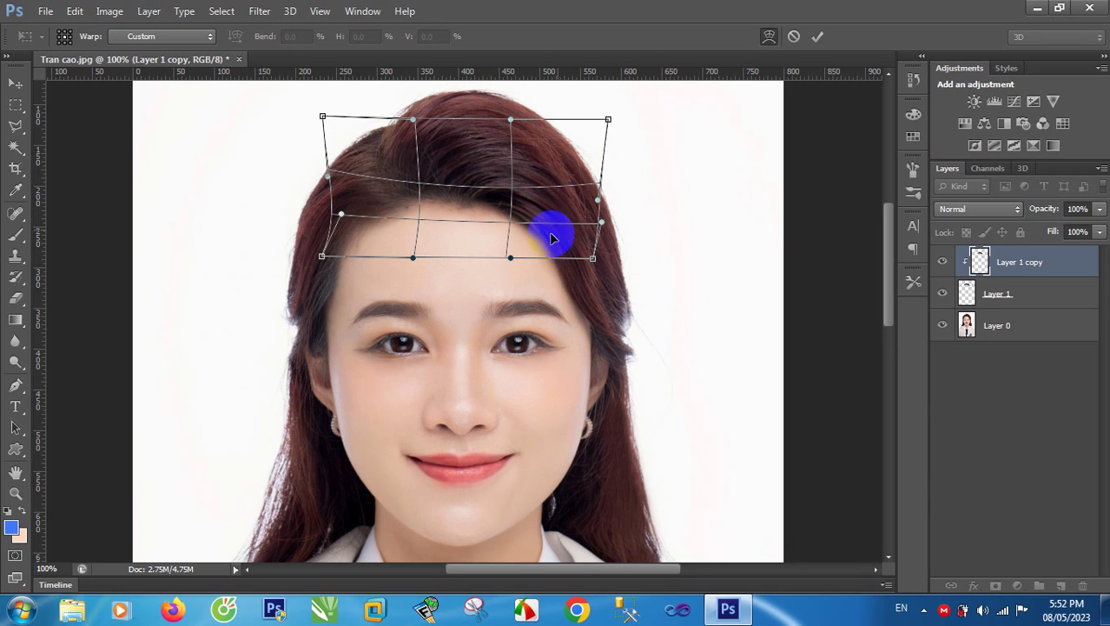
click(818, 35)
click(809, 48)
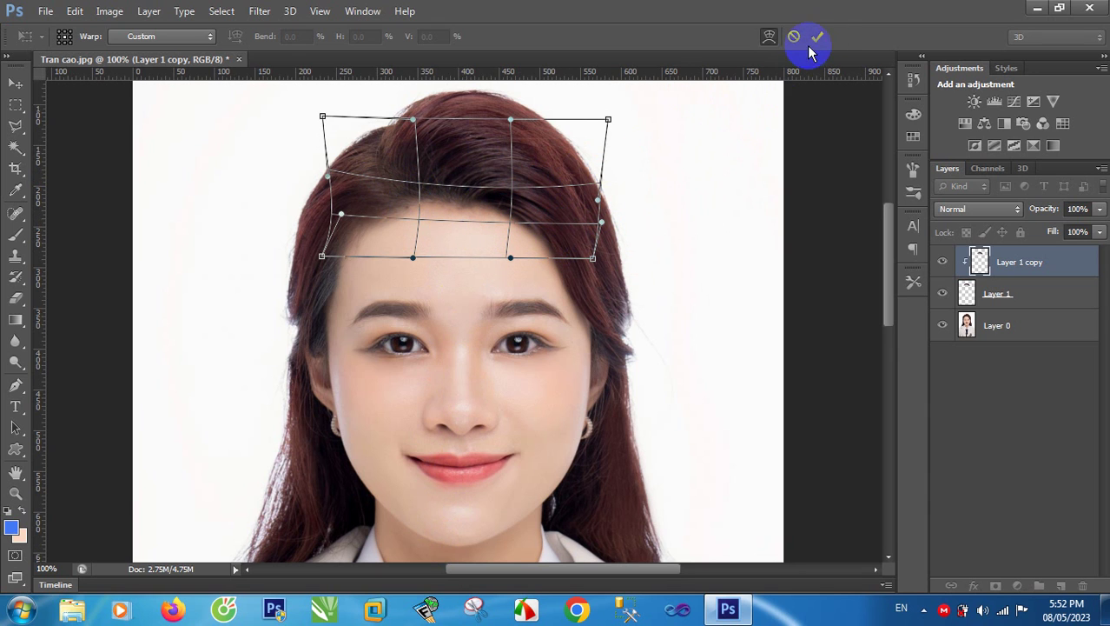
Hide and reshow Layer 1 copy to compare the filled part with the original hair.
click(943, 262)
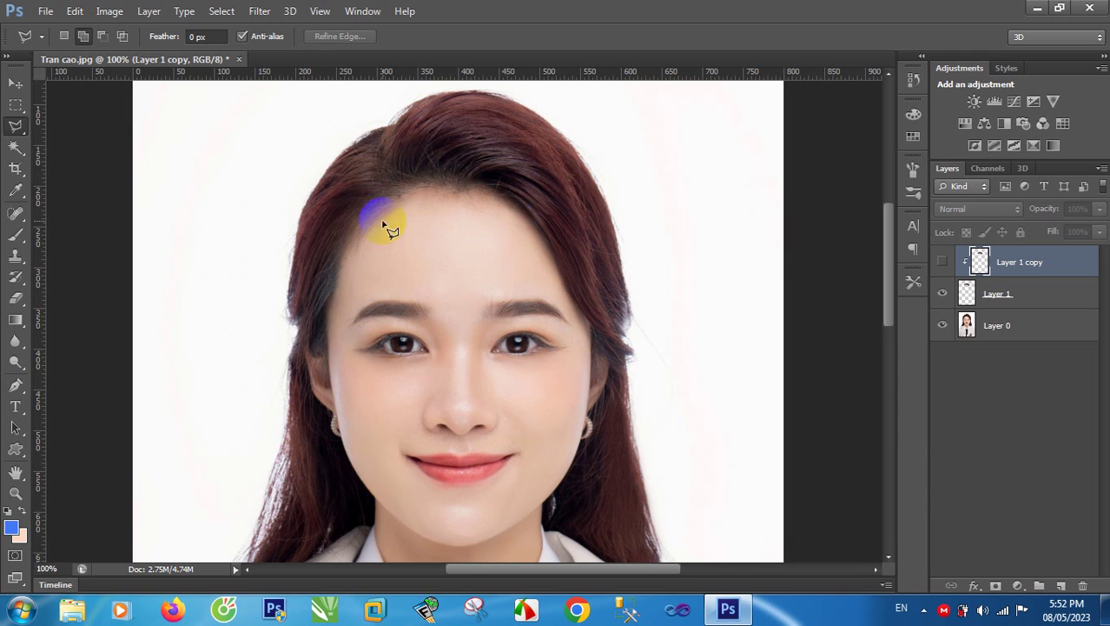
click(943, 263)
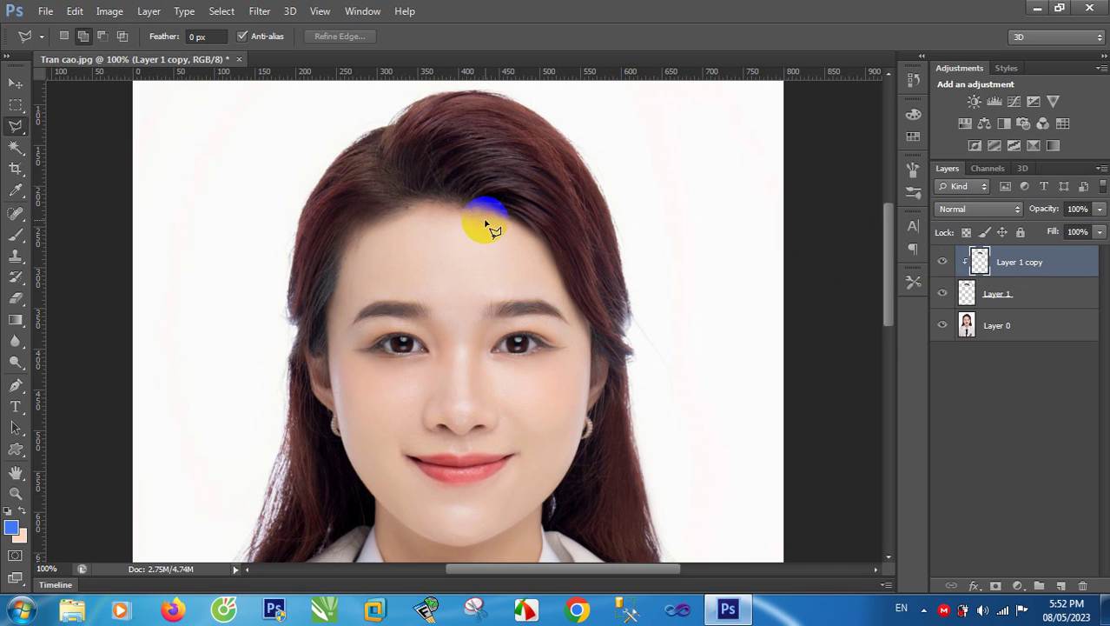
click(470, 185)
click(533, 270)
click(547, 252)
click(458, 215)
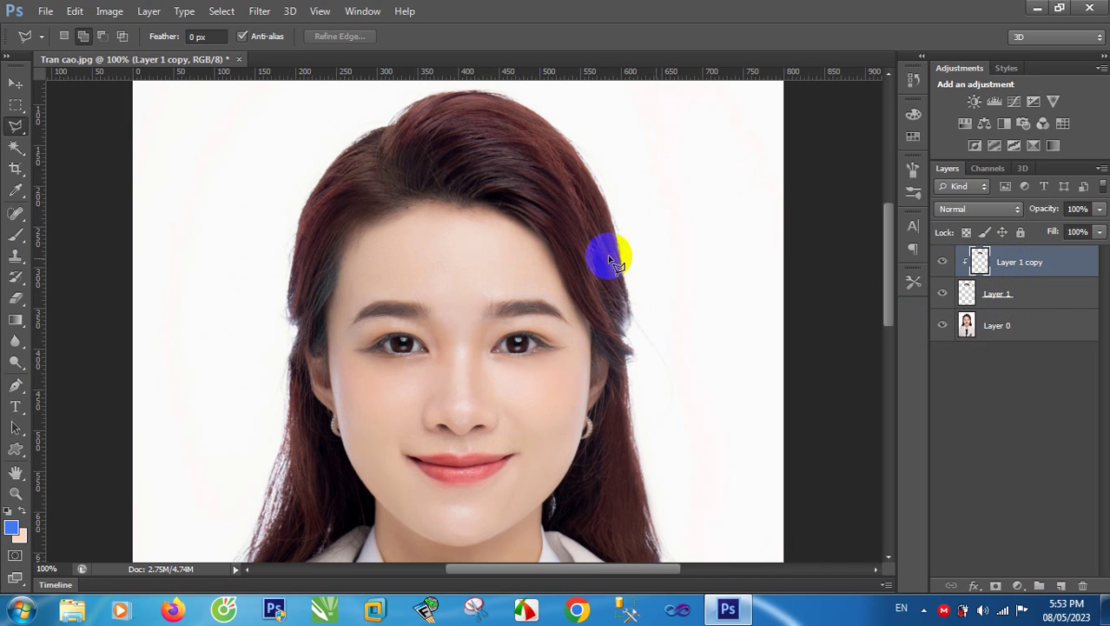